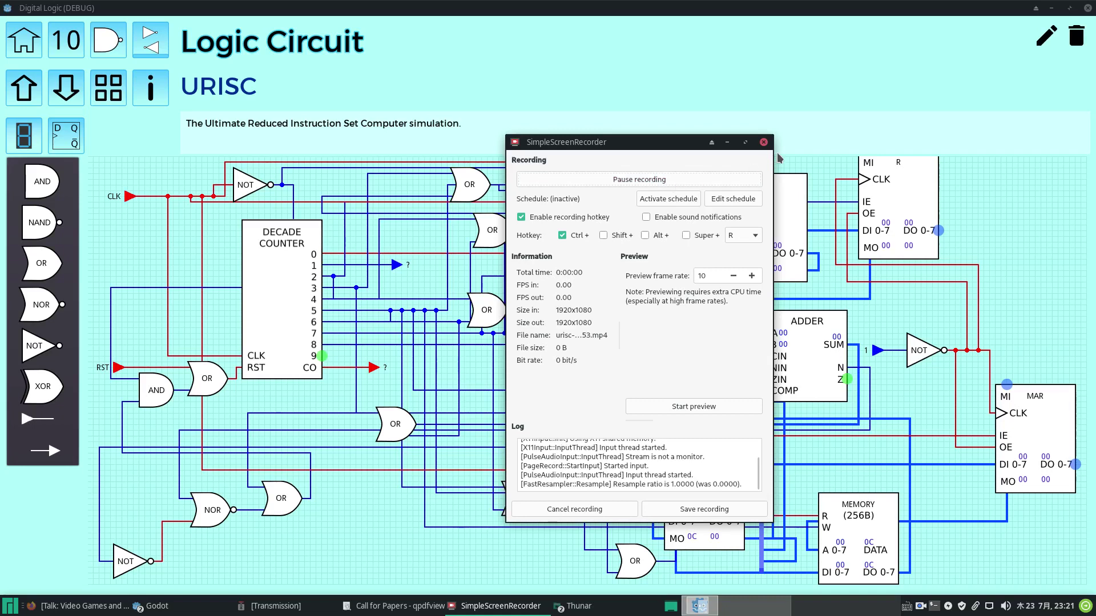
- Minimize the SimpleScreenRecorder window to reveal the URISC circuit
click(727, 142)
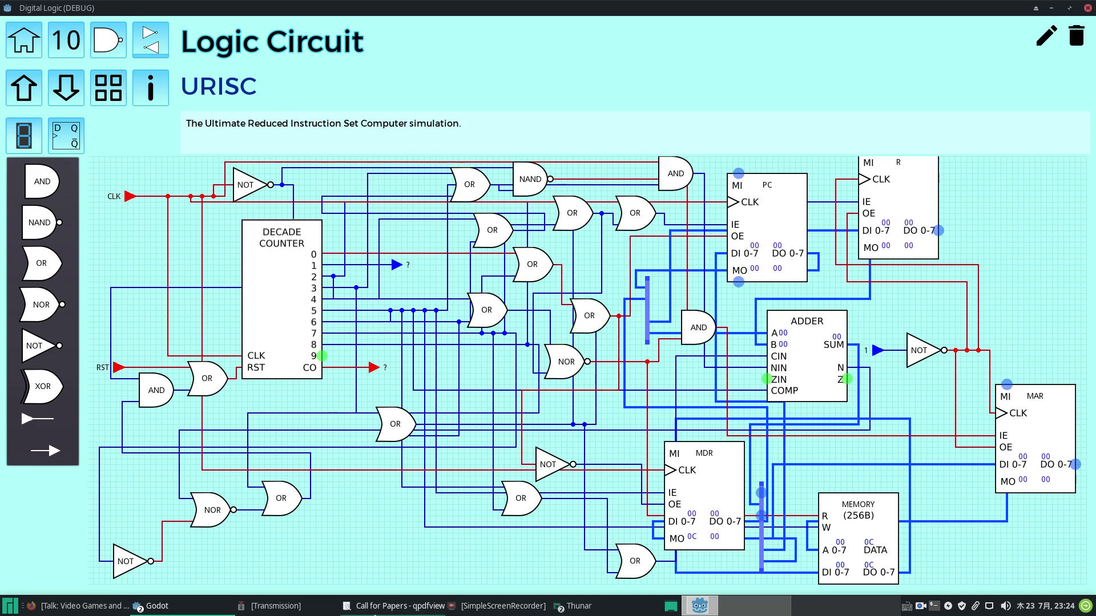
- Bring the URISC paper PDF in front of the circuit
click(394, 606)
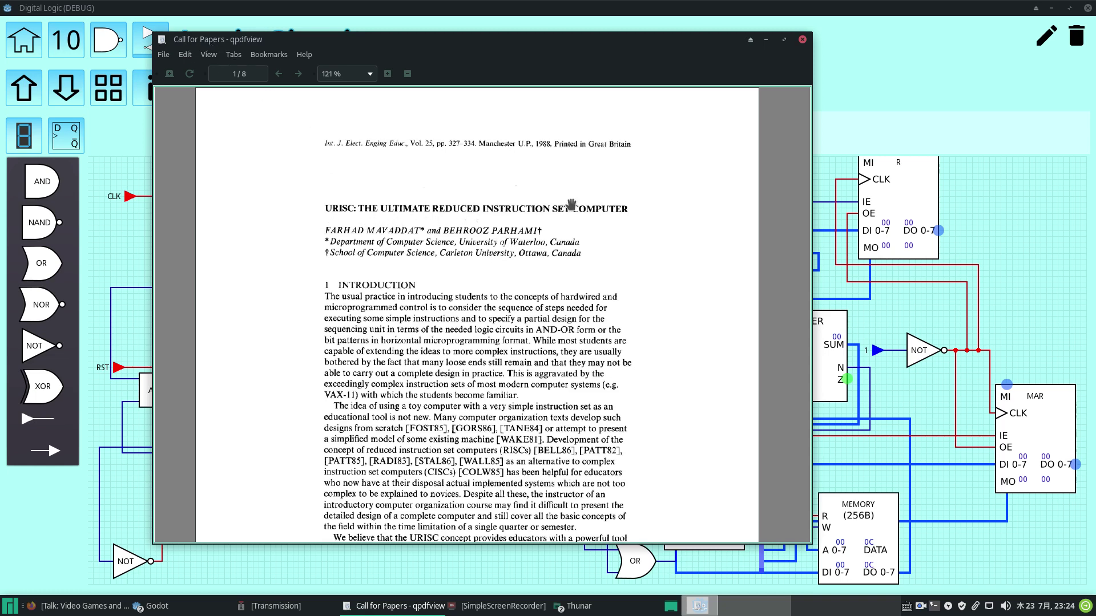
- Scroll the URISC paper from page 1 to section 2, URISC Specifications, on page 2
scroll(654, 225, down, 2)
scroll(655, 226, up, 3)
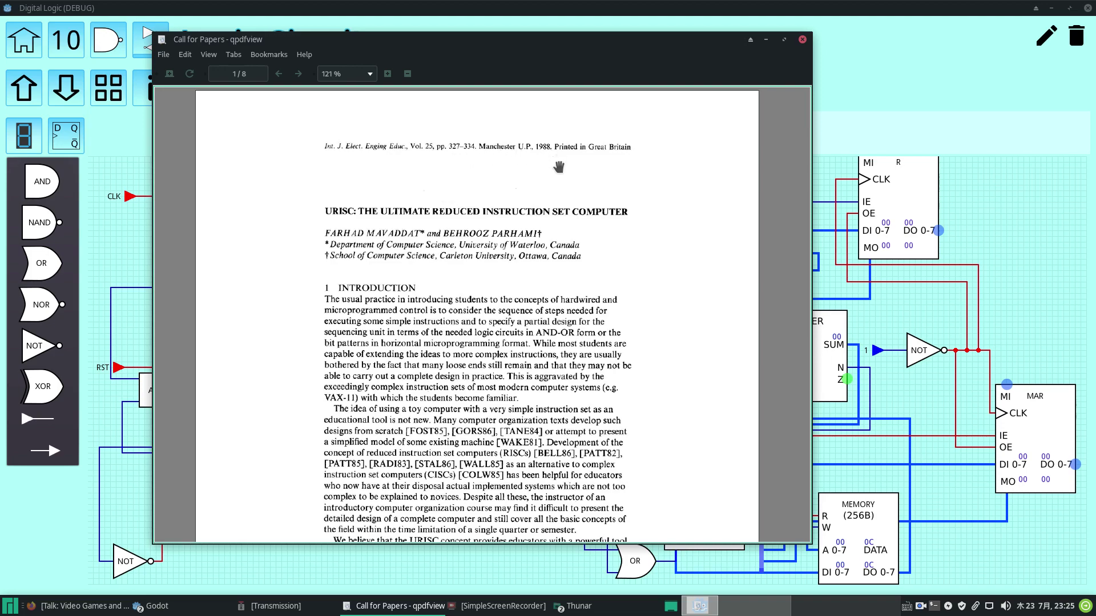
scroll(481, 201, down, 5)
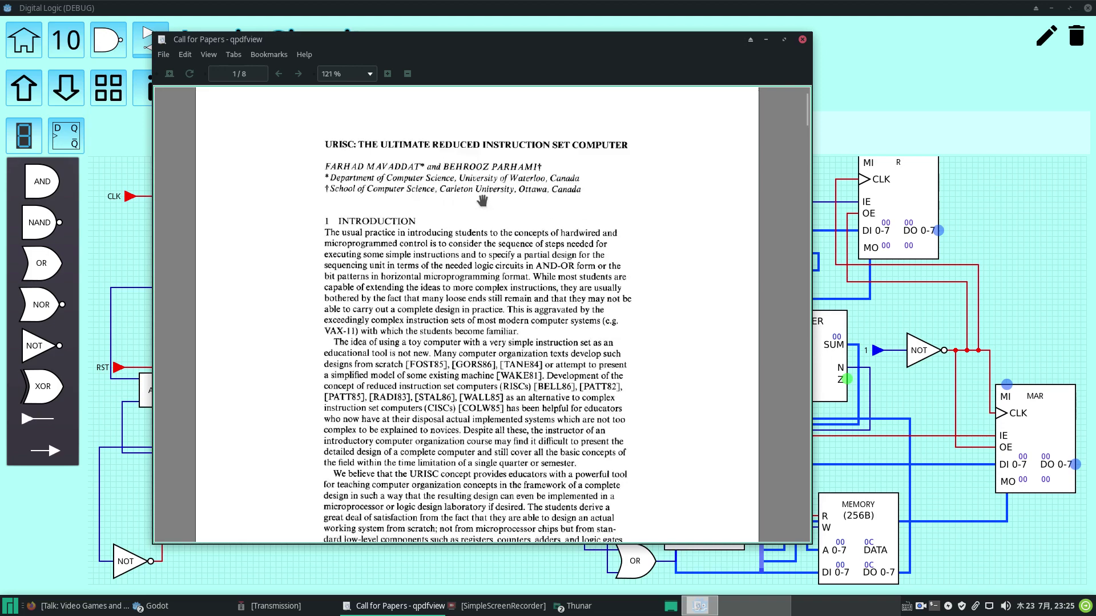
scroll(482, 201, up, 5)
scroll(495, 175, down, 8)
scroll(496, 175, down, 12)
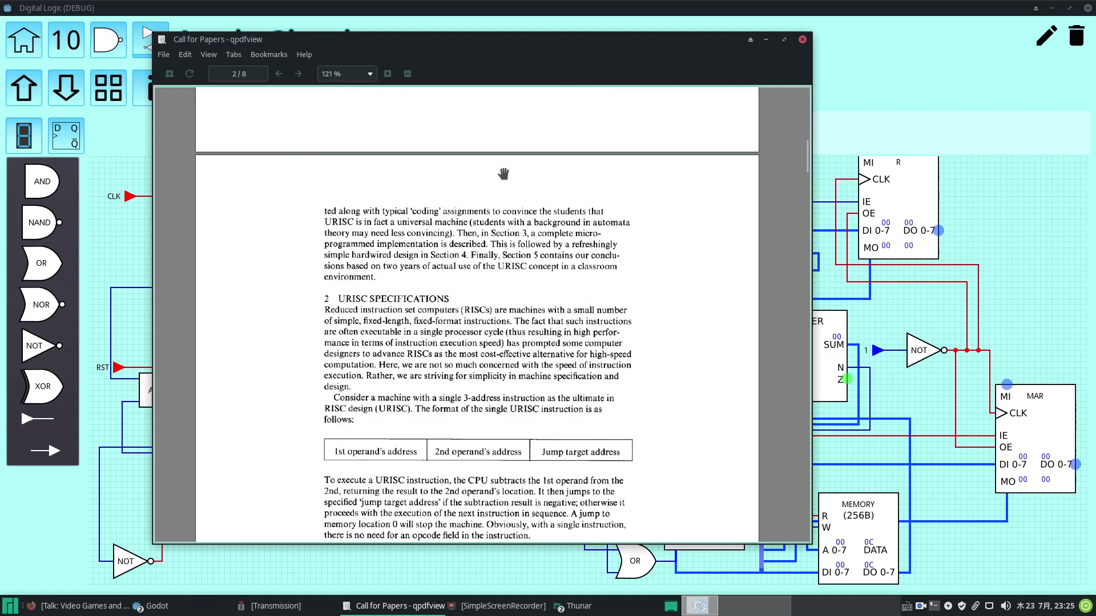
- Scroll through the operand-address table and assembly notation down to STOP:WORD 0
scroll(496, 175, up, 2)
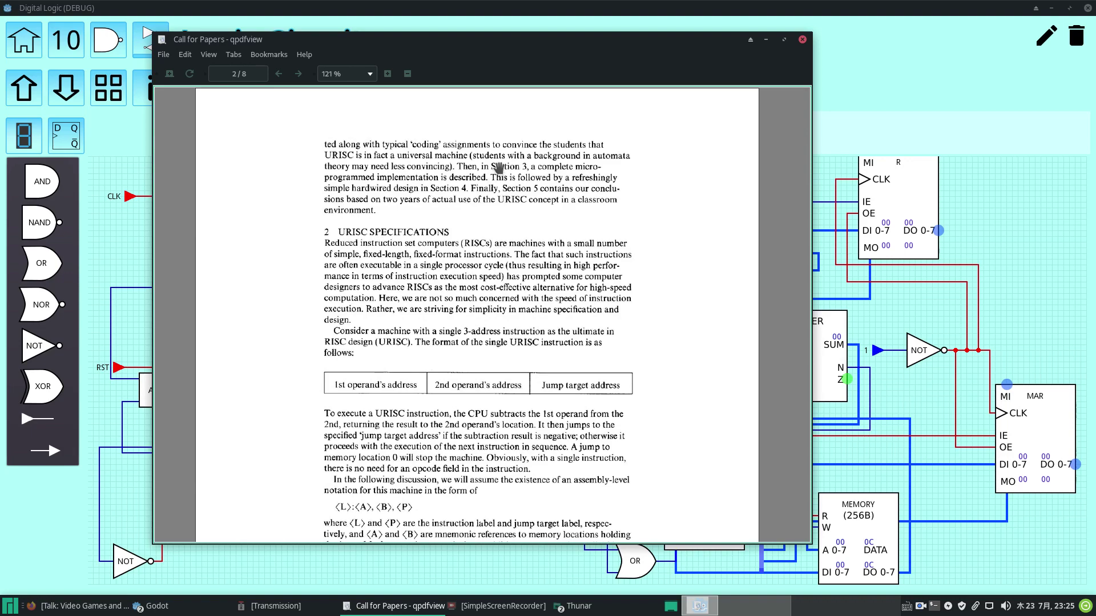
scroll(497, 170, down, 6)
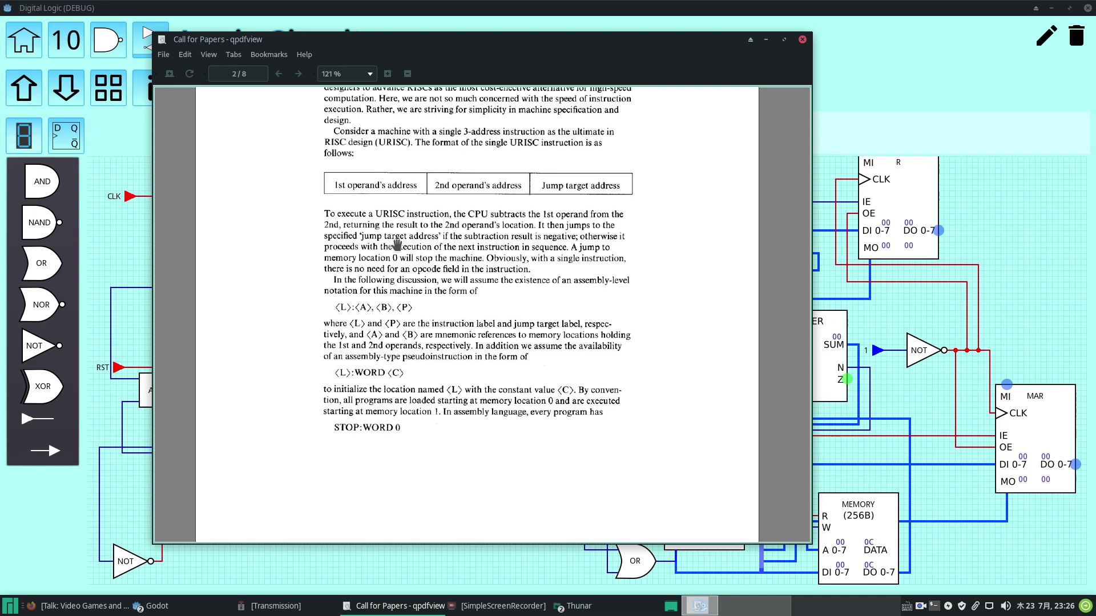
scroll(403, 302, down, 2)
- Read past the sample program fragment down to page 4's Fig. 1 microprogrammed URISC organization
scroll(403, 303, down, 10)
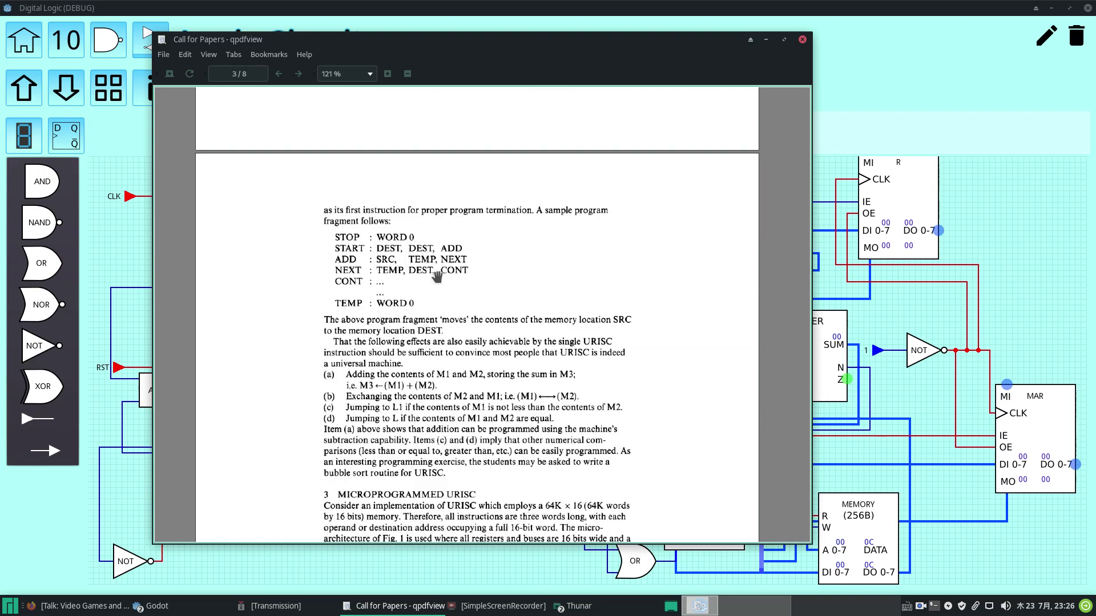
scroll(514, 265, up, 8)
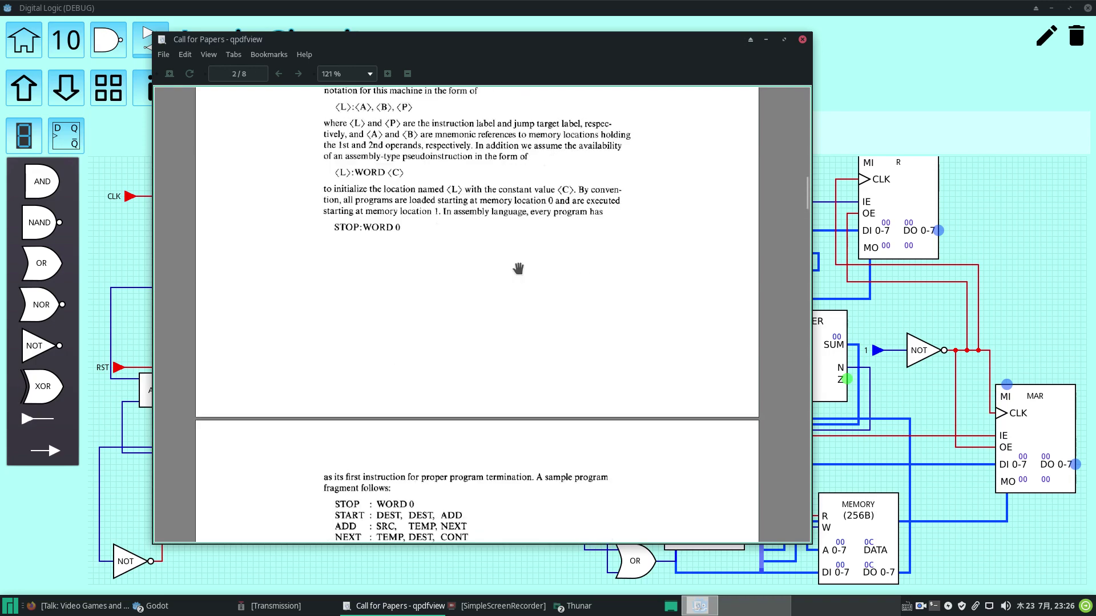
scroll(517, 269, down, 4)
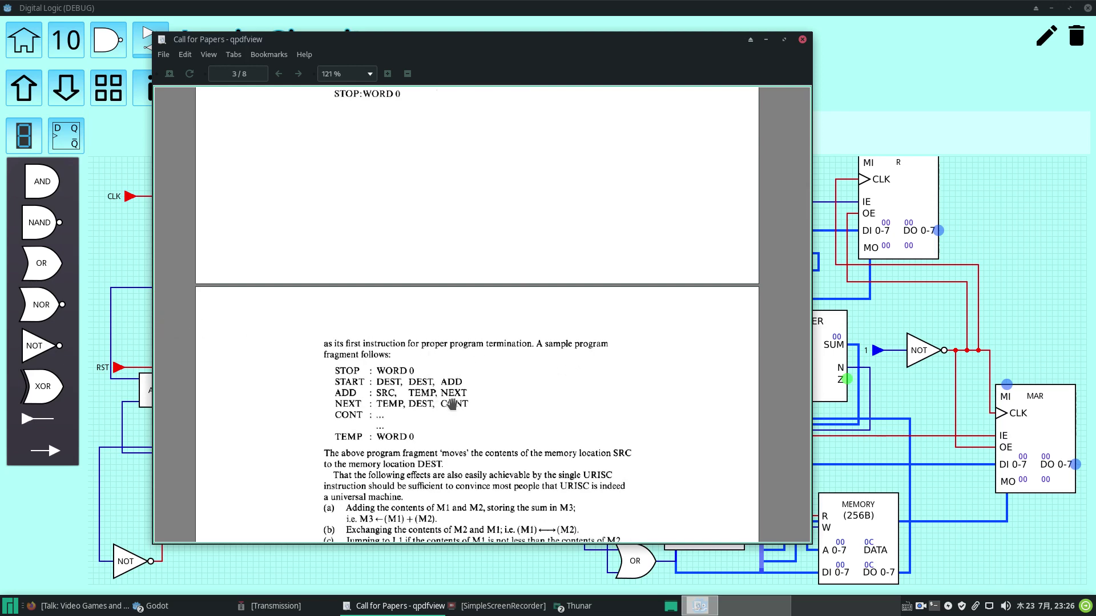
scroll(493, 382, down, 4)
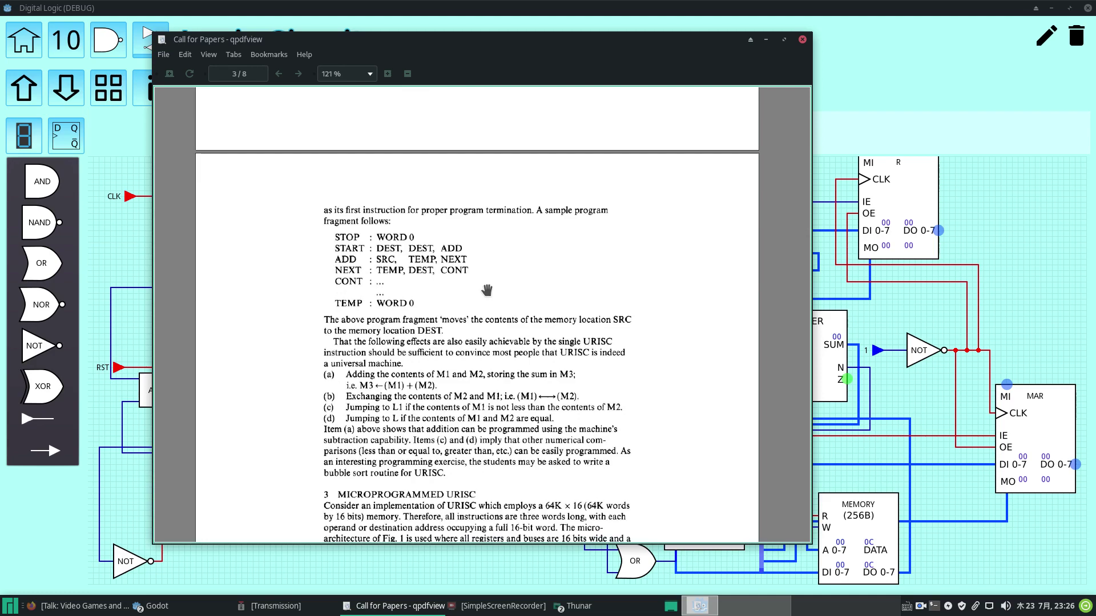
scroll(487, 291, up, 2)
scroll(388, 323, up, 2)
scroll(393, 326, up, 10)
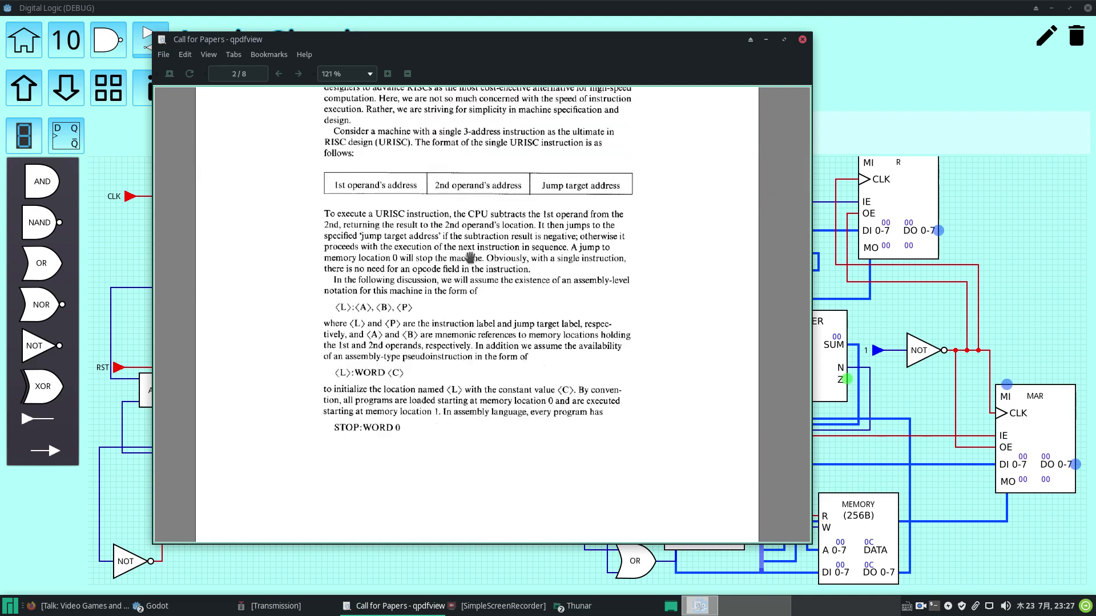
scroll(516, 318, down, 5)
scroll(517, 319, up, 3)
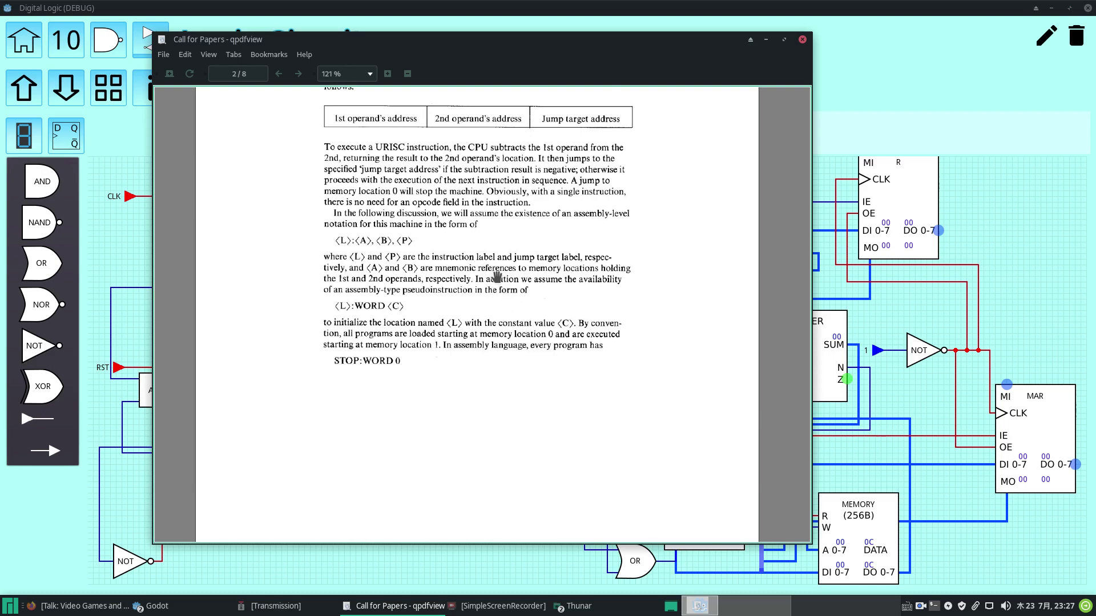
scroll(537, 305, down, 7)
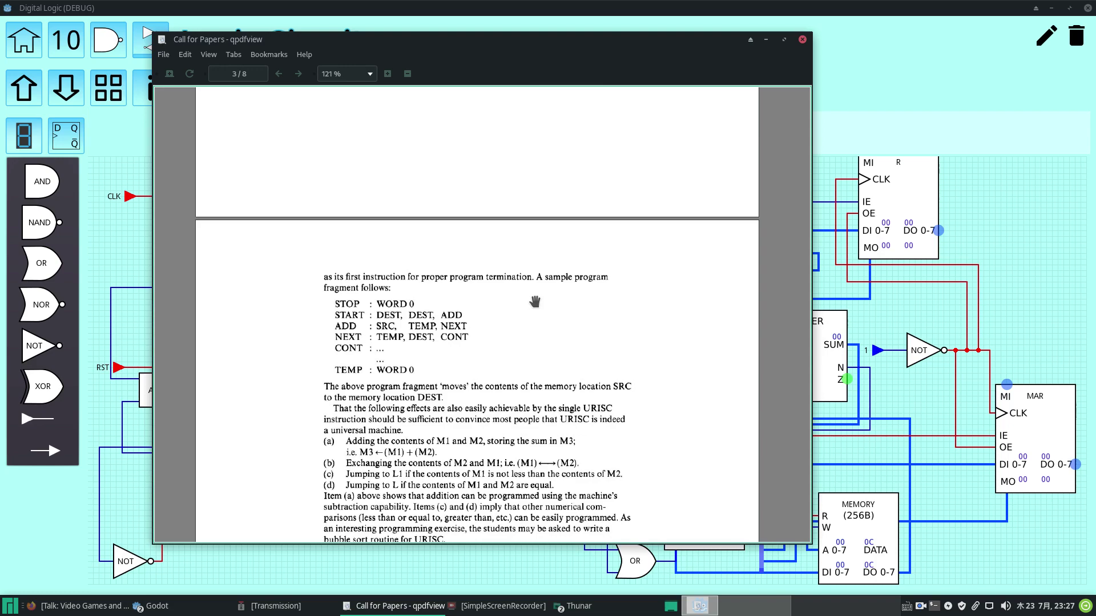
scroll(534, 302, up, 5)
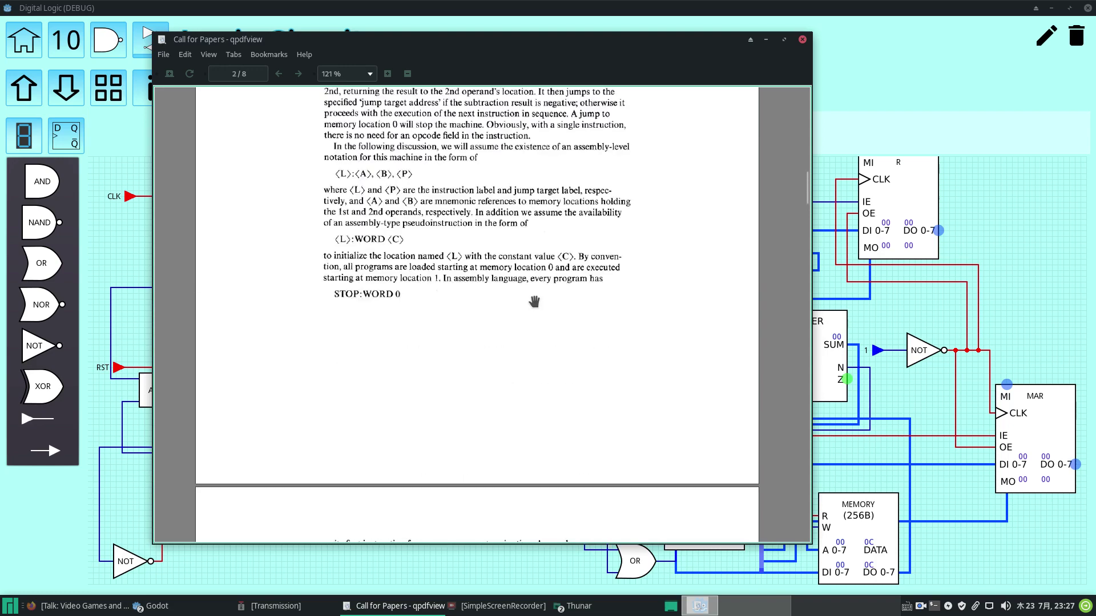
scroll(535, 303, up, 3)
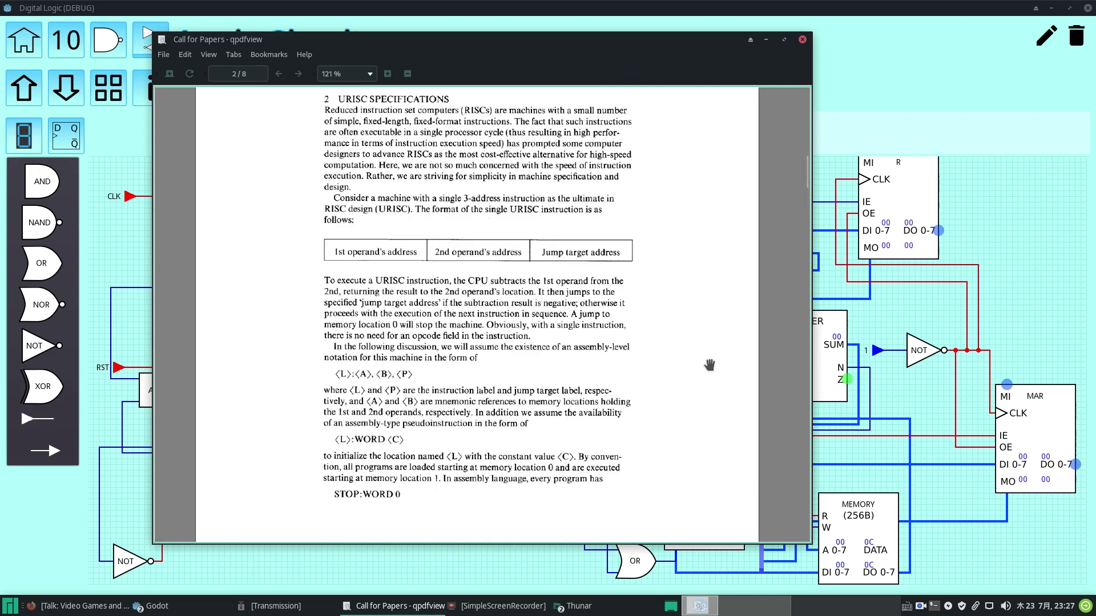
scroll(657, 369, down, 7)
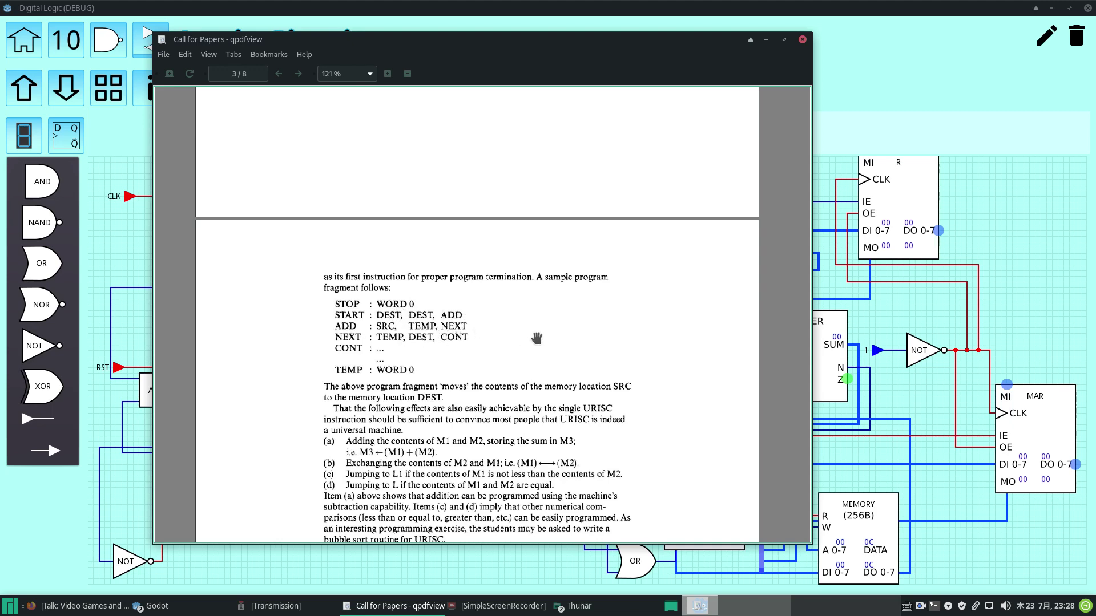
scroll(531, 332, down, 1)
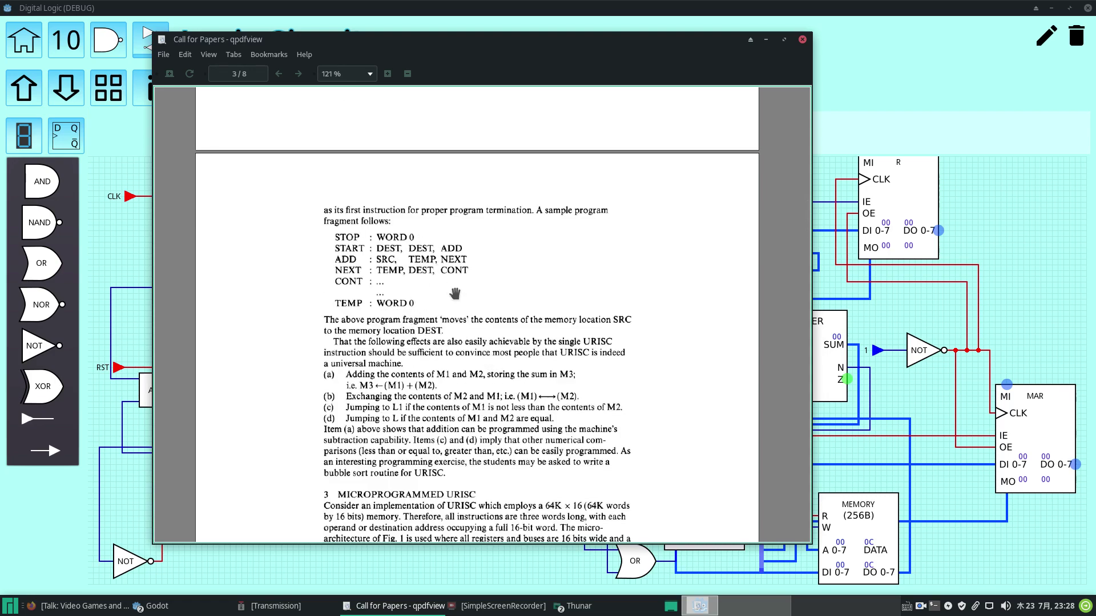
scroll(451, 303, down, 3)
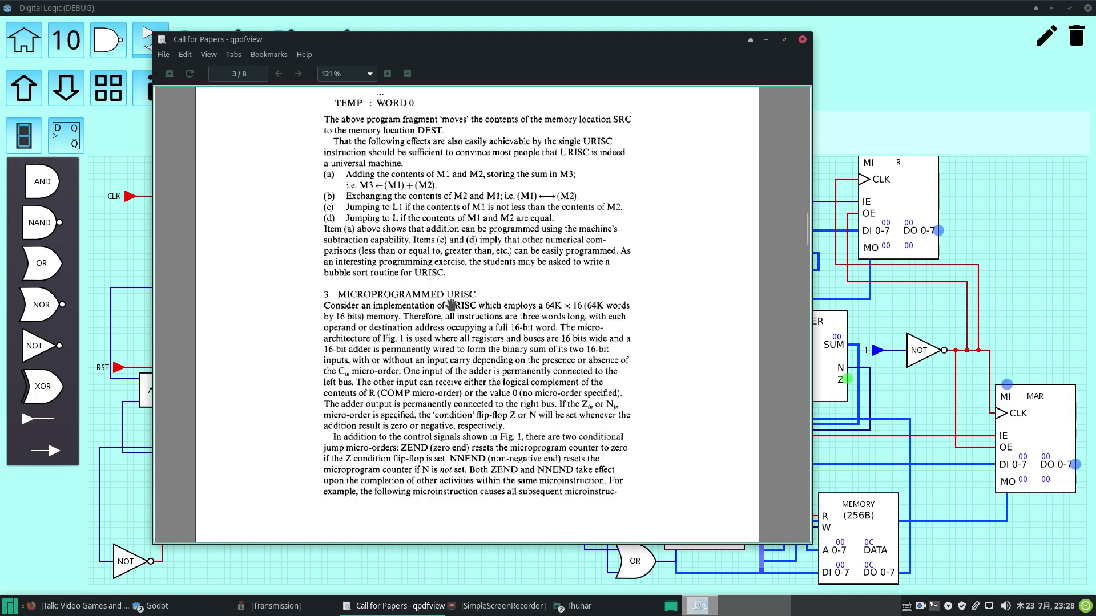
scroll(451, 306, down, 1)
scroll(451, 304, up, 3)
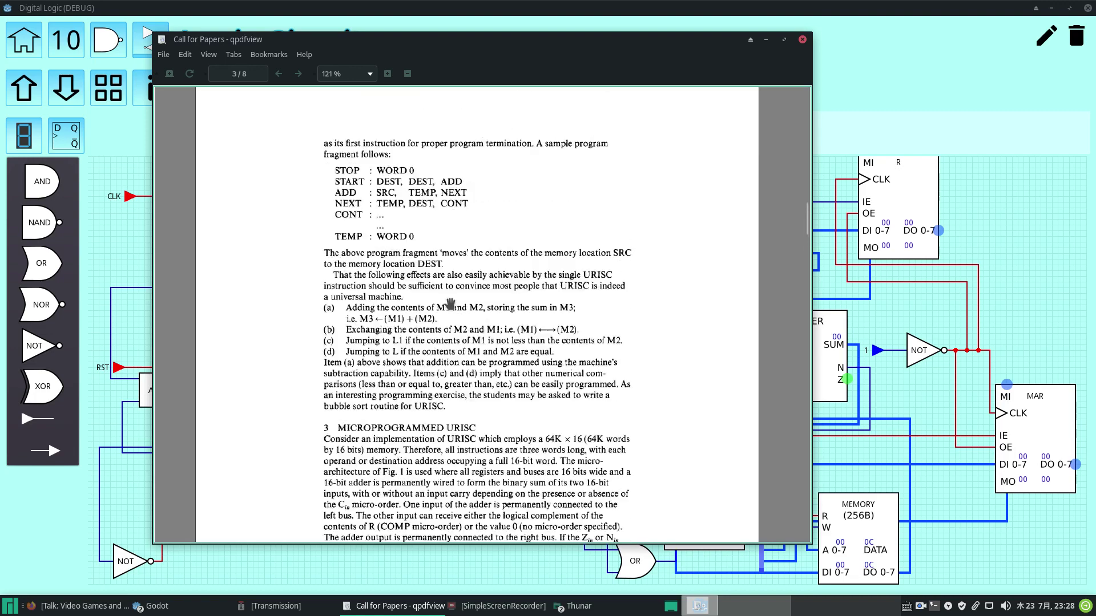
scroll(451, 300, down, 1)
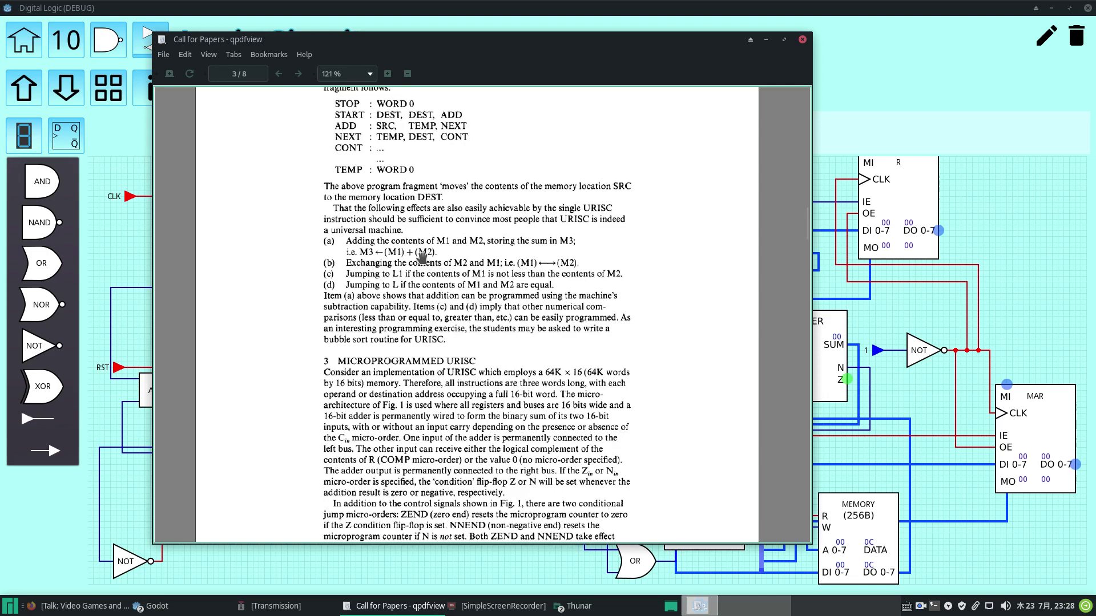
scroll(423, 258, down, 3)
scroll(423, 258, down, 6)
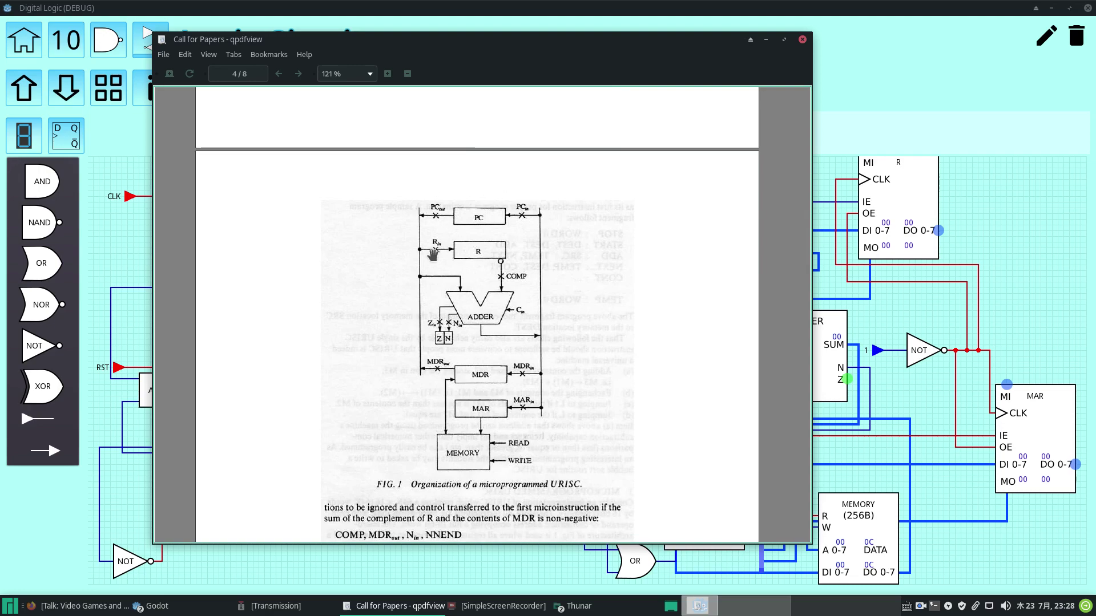
- Frame the full Fig. 1 diagram and its caption, then return to the URISC circuit
scroll(554, 397, down, 1)
scroll(556, 394, up, 1)
scroll(554, 391, up, 2)
scroll(537, 383, down, 1)
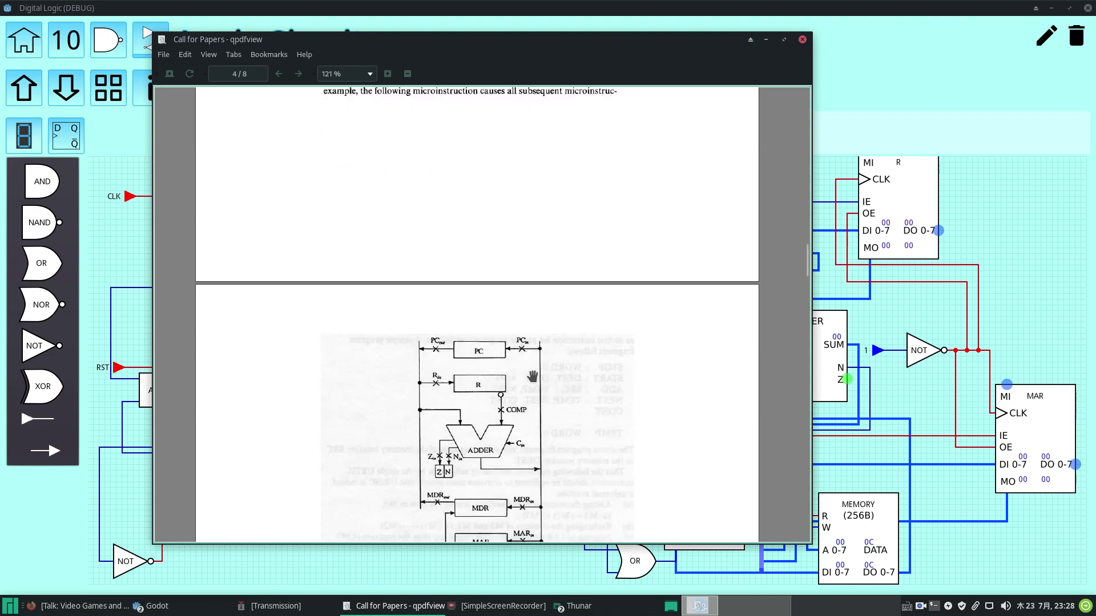
scroll(536, 377, down, 1)
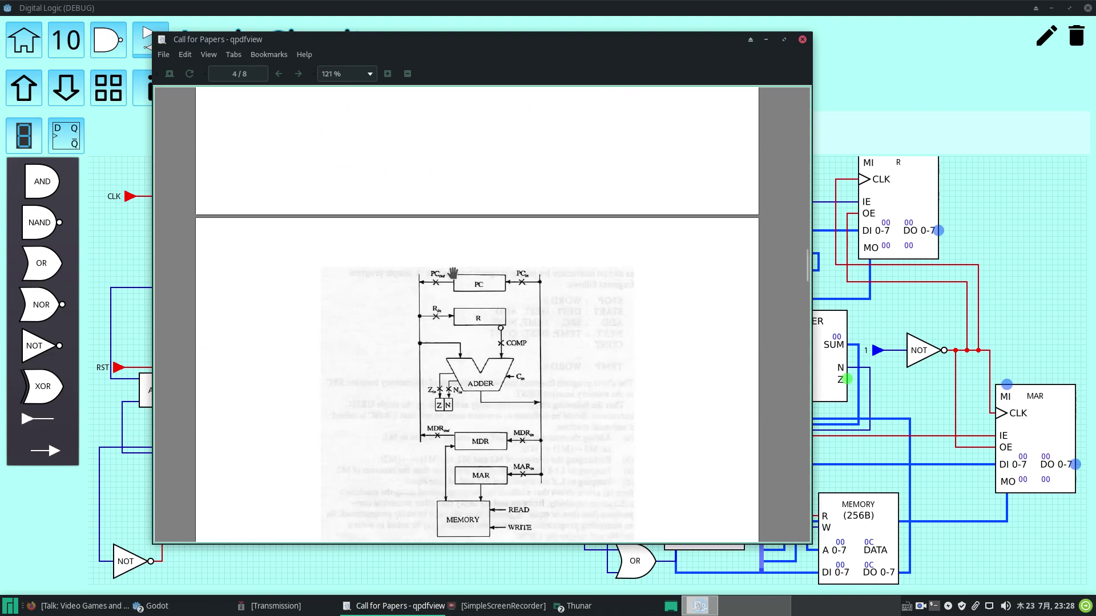
scroll(541, 299, up, 5)
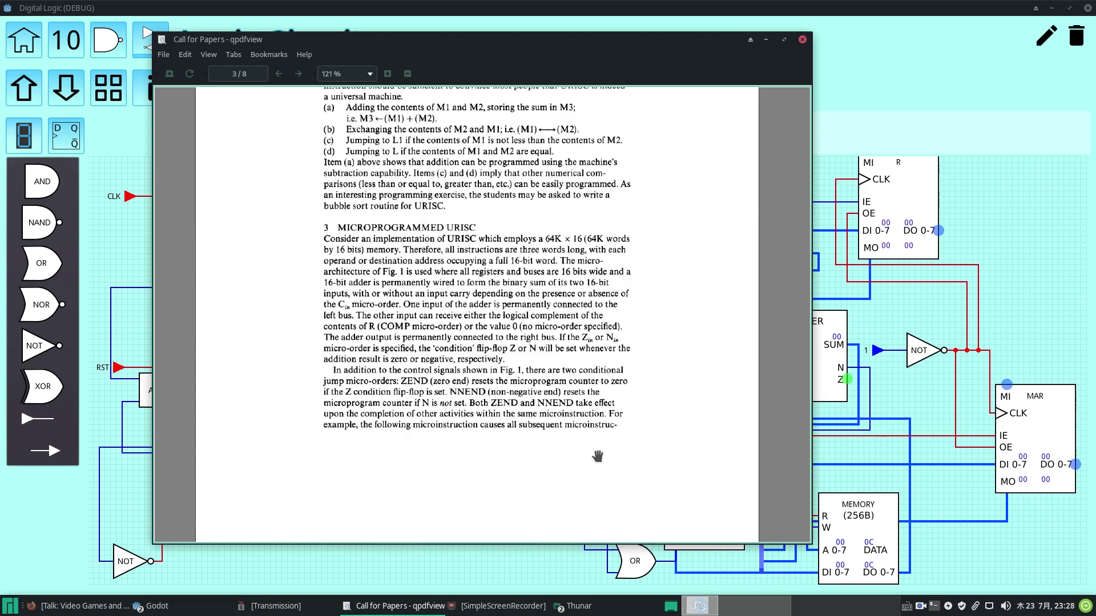
scroll(596, 455, down, 5)
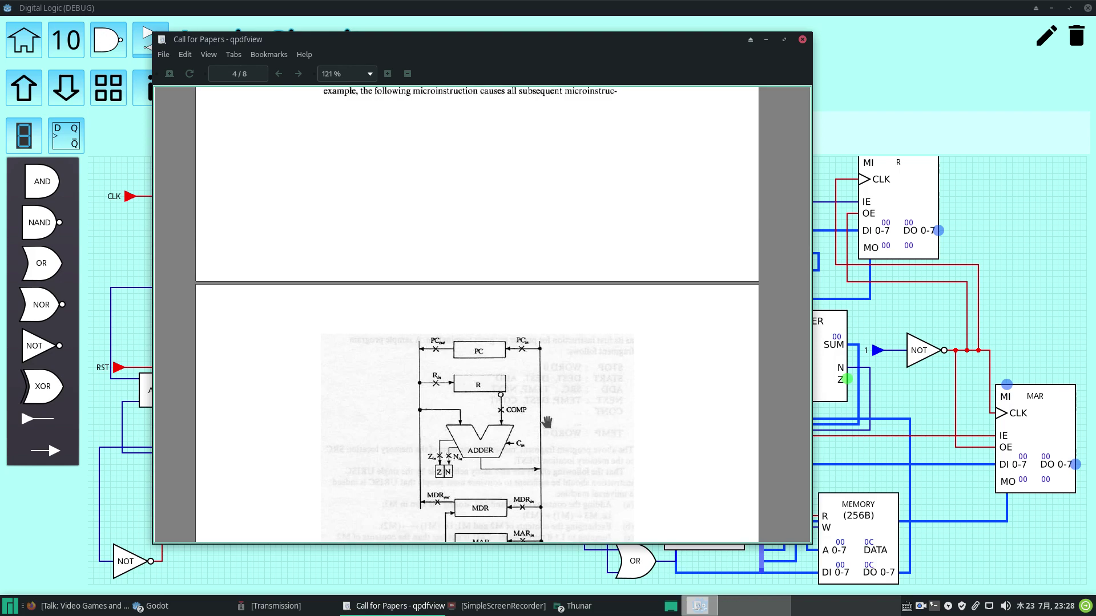
scroll(590, 428, down, 3)
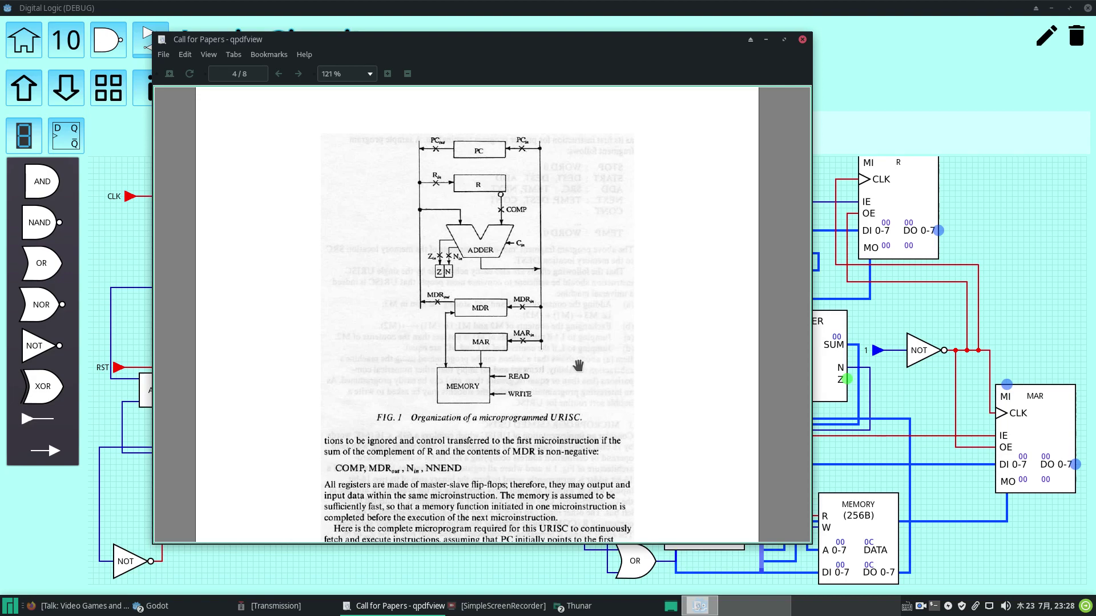
scroll(582, 353, up, 3)
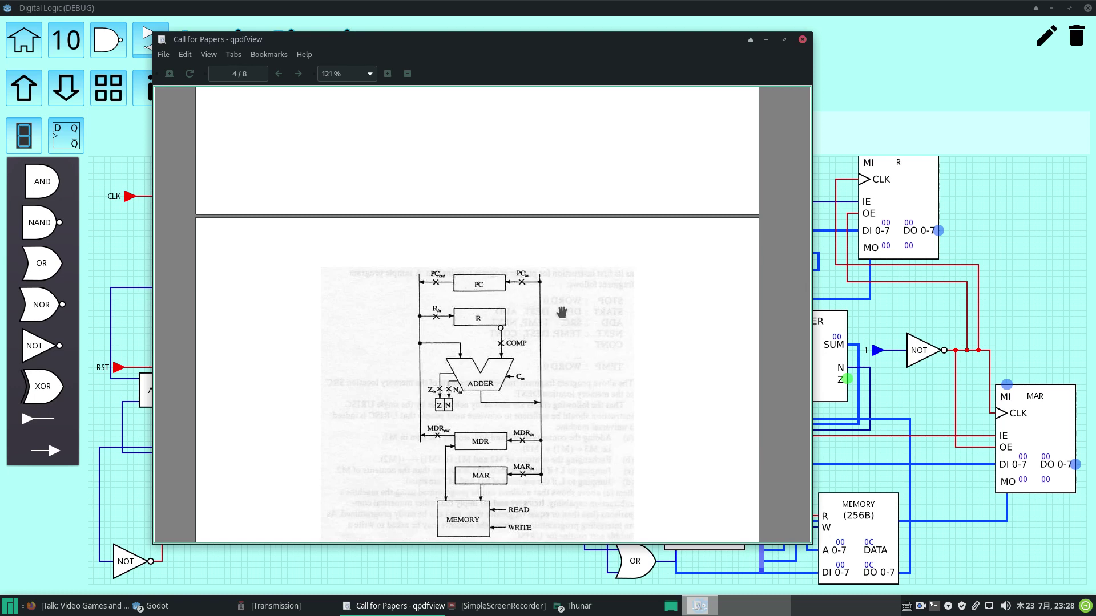
scroll(561, 313, down, 1)
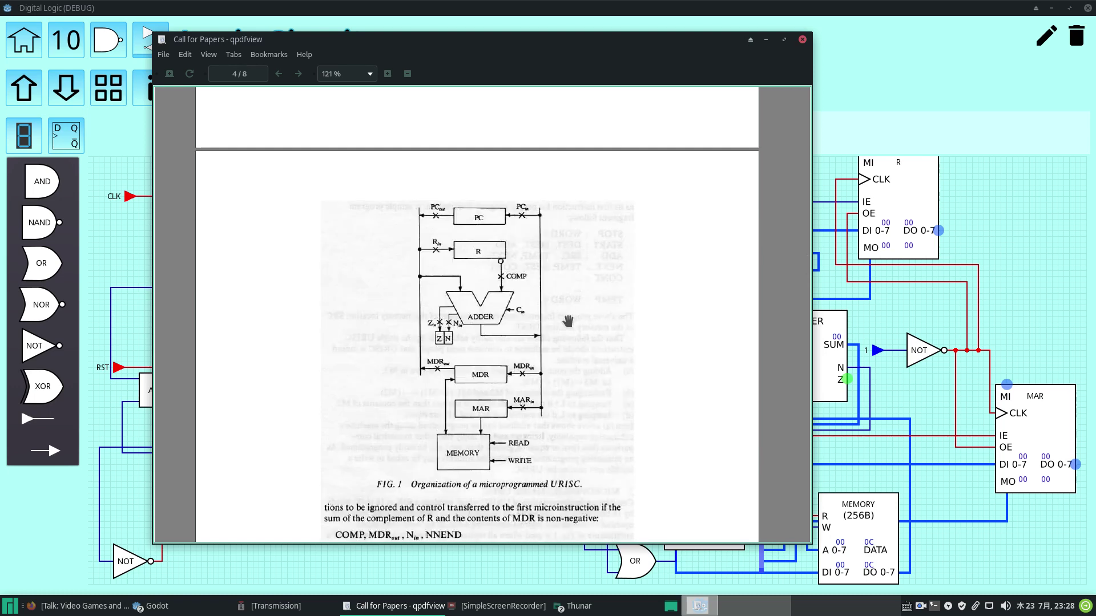
scroll(512, 291, down, 1)
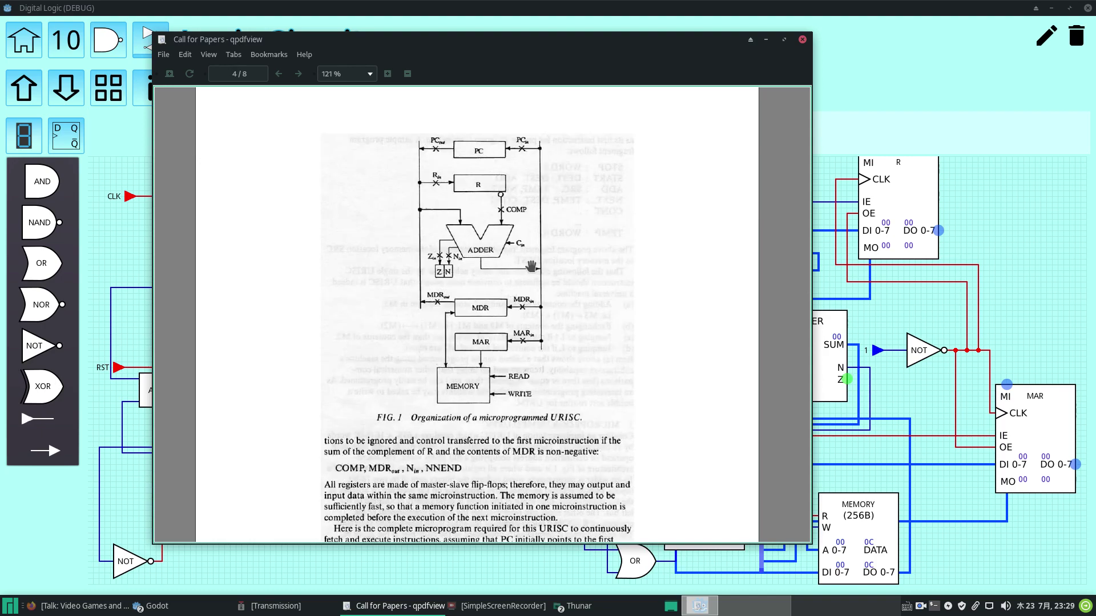
scroll(560, 263, up, 1)
scroll(560, 262, up, 1)
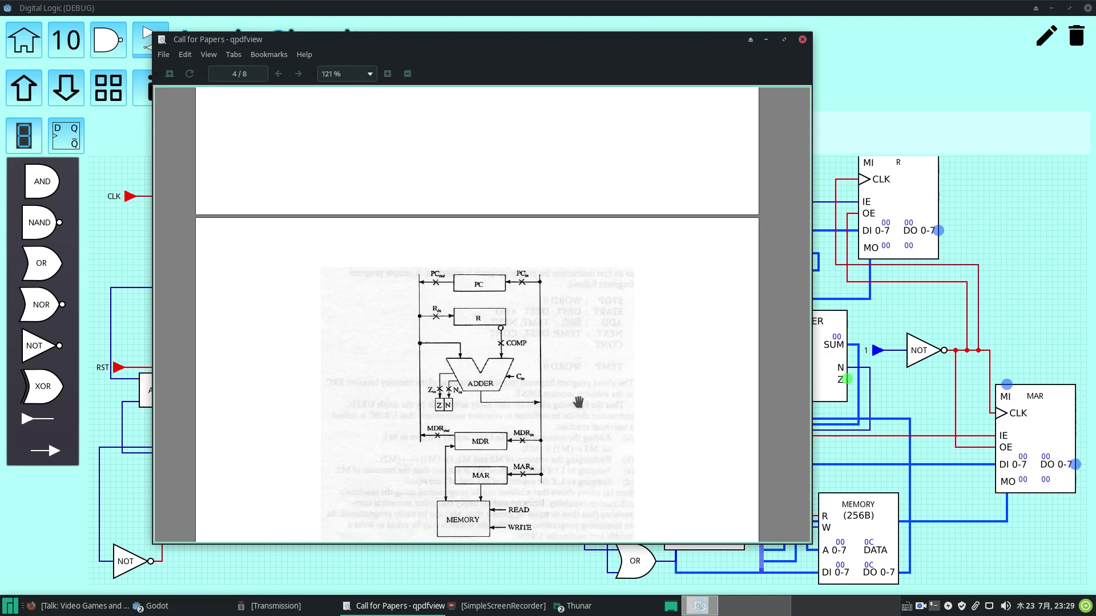
scroll(588, 346, down, 2)
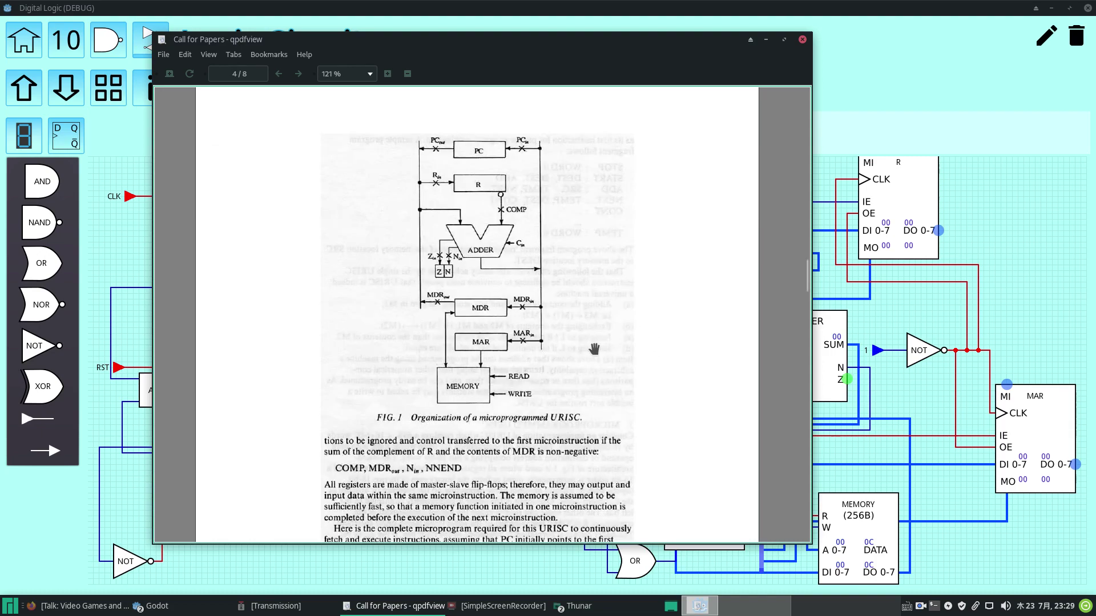
scroll(594, 347, down, 1)
click(200, 553)
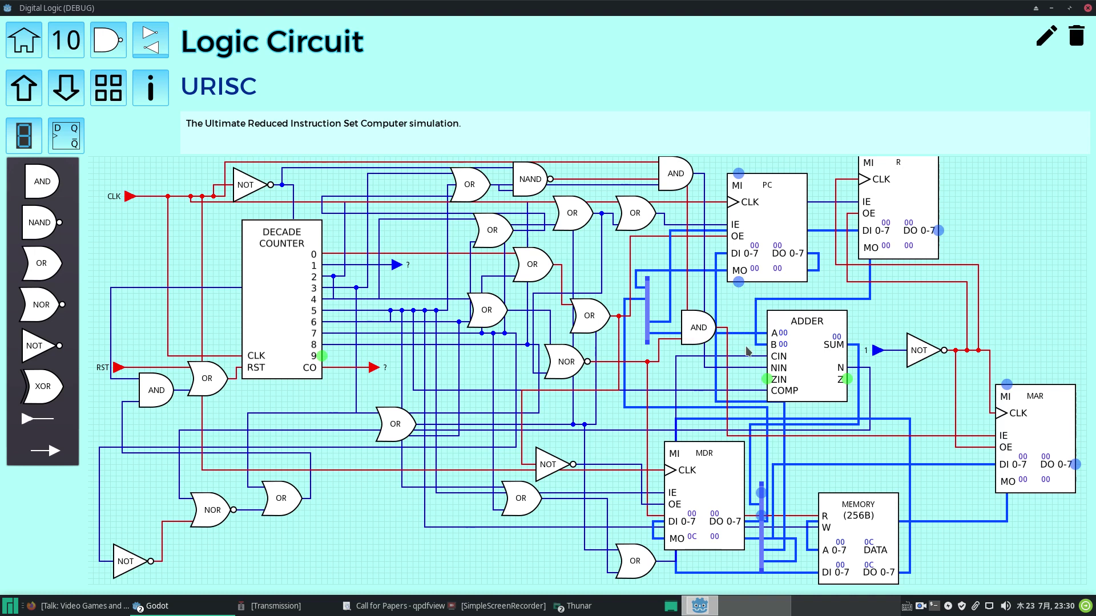
- Highlight the PC register and its connected wires in the URISC circuit
click(740, 286)
click(376, 610)
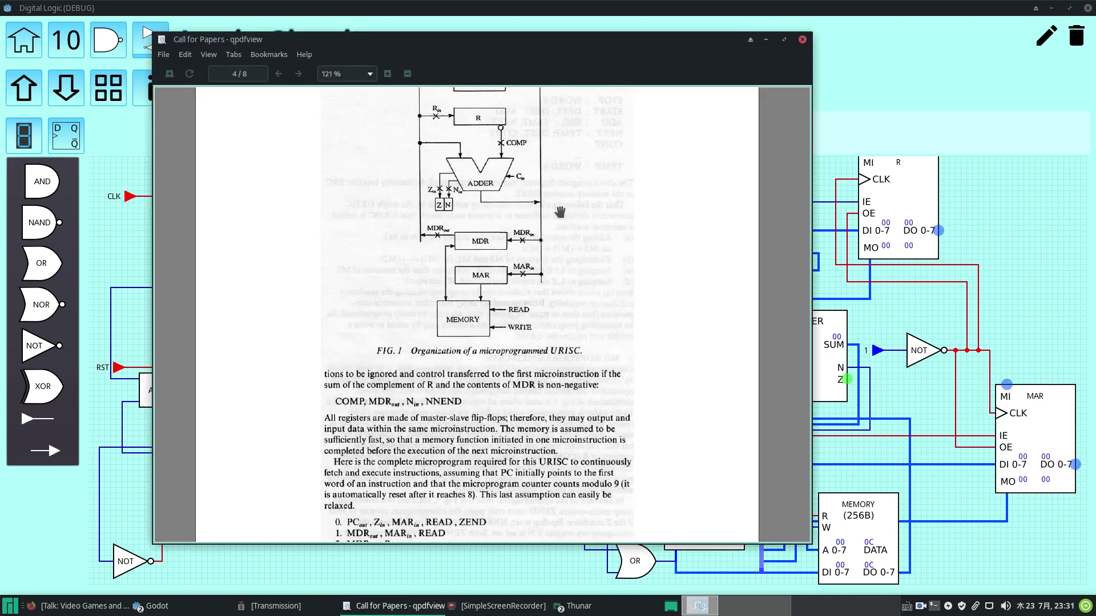
scroll(564, 211, up, 3)
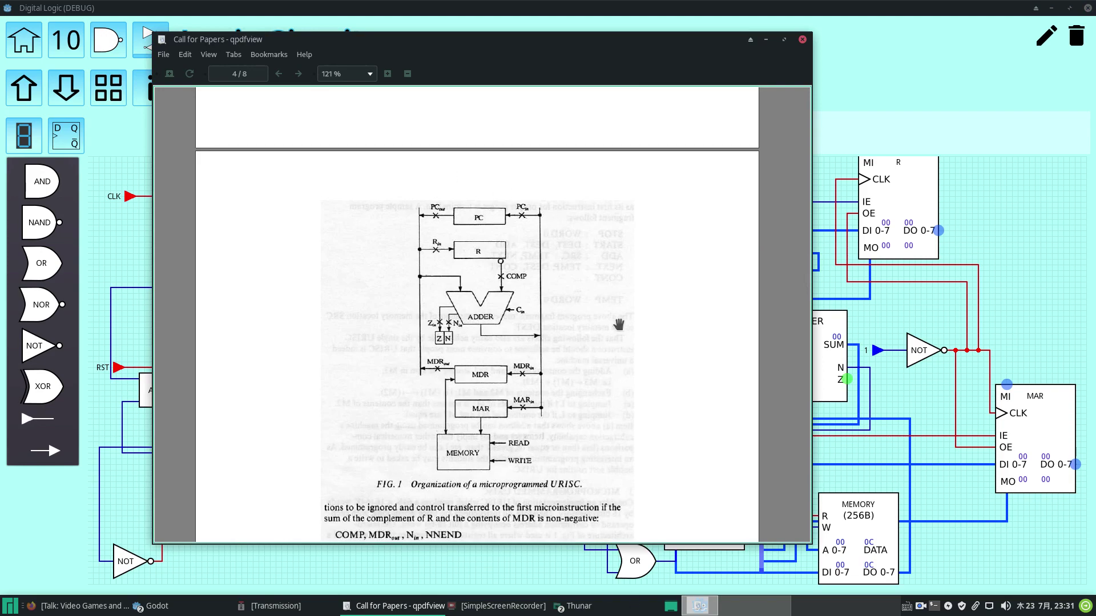
scroll(618, 324, down, 5)
scroll(609, 327, down, 4)
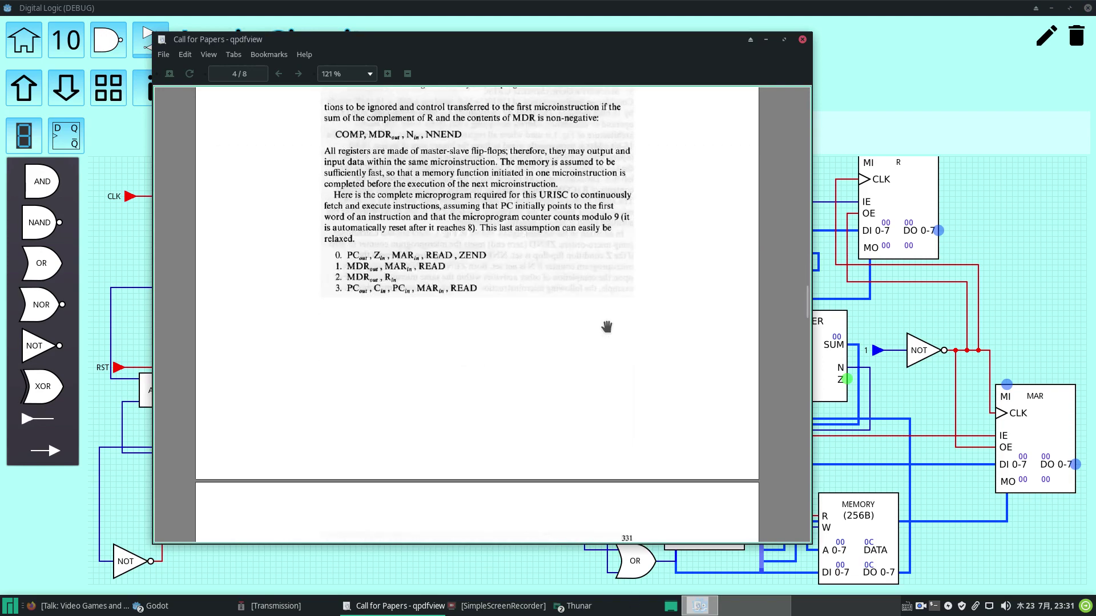
scroll(607, 327, down, 1)
scroll(606, 326, up, 2)
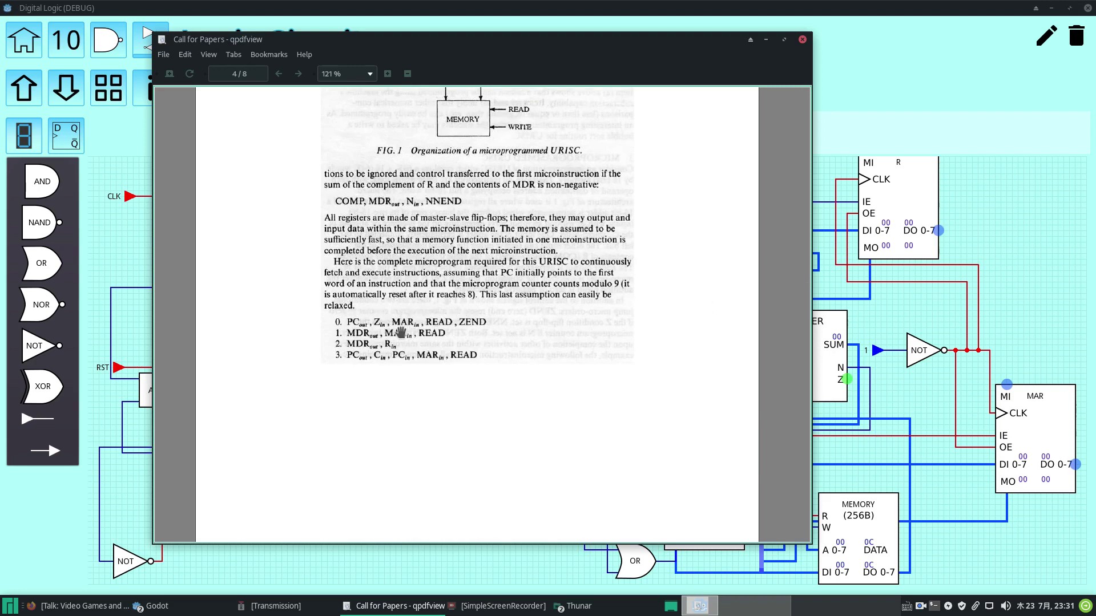
scroll(397, 335, down, 1)
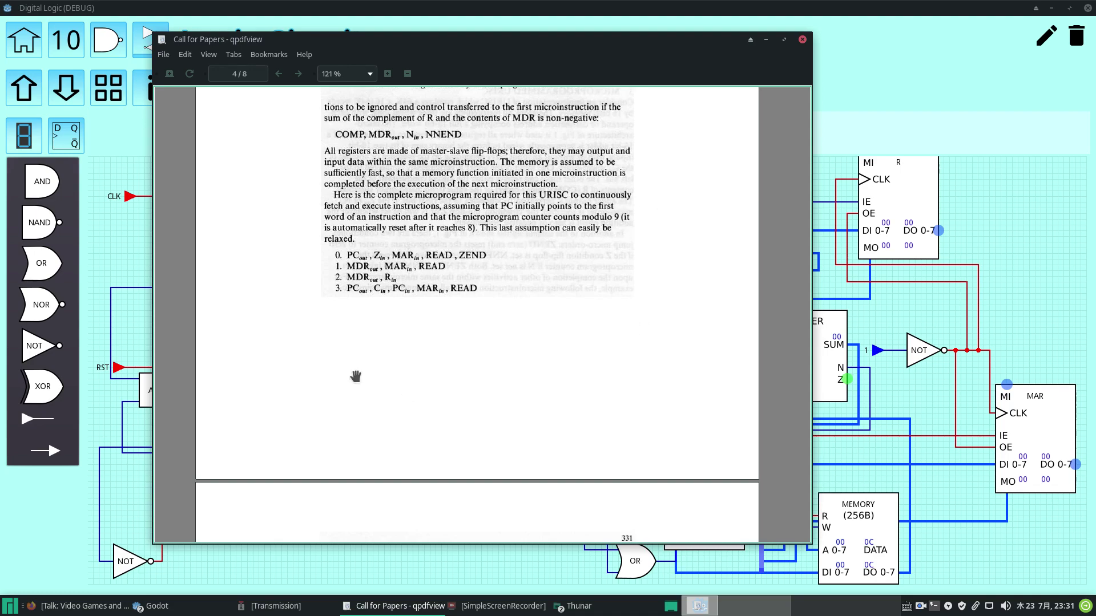
scroll(392, 254, down, 5)
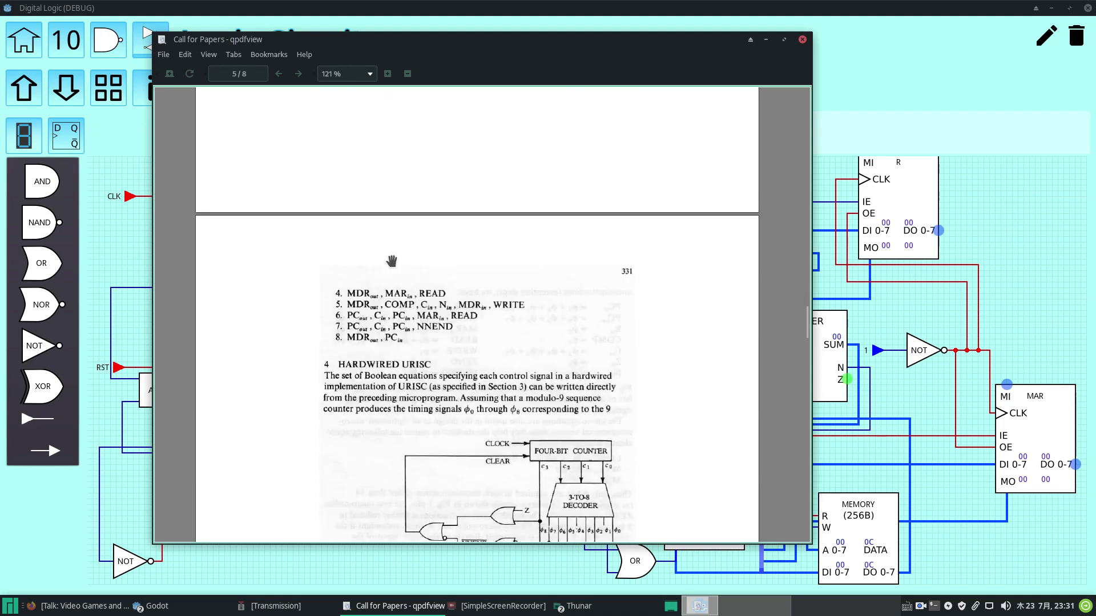
scroll(375, 201, up, 4)
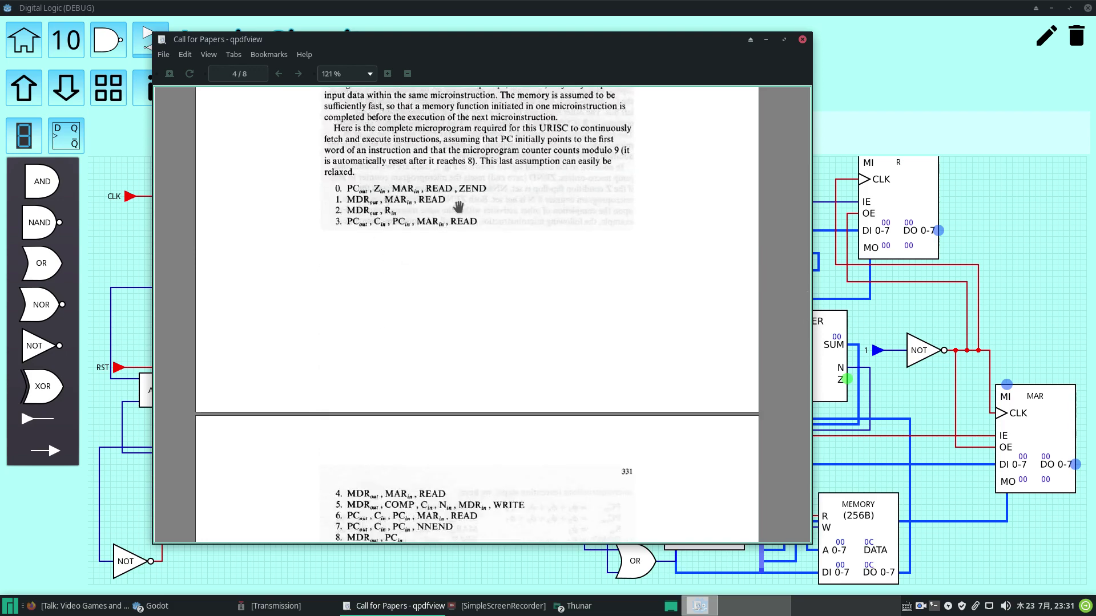
click(844, 27)
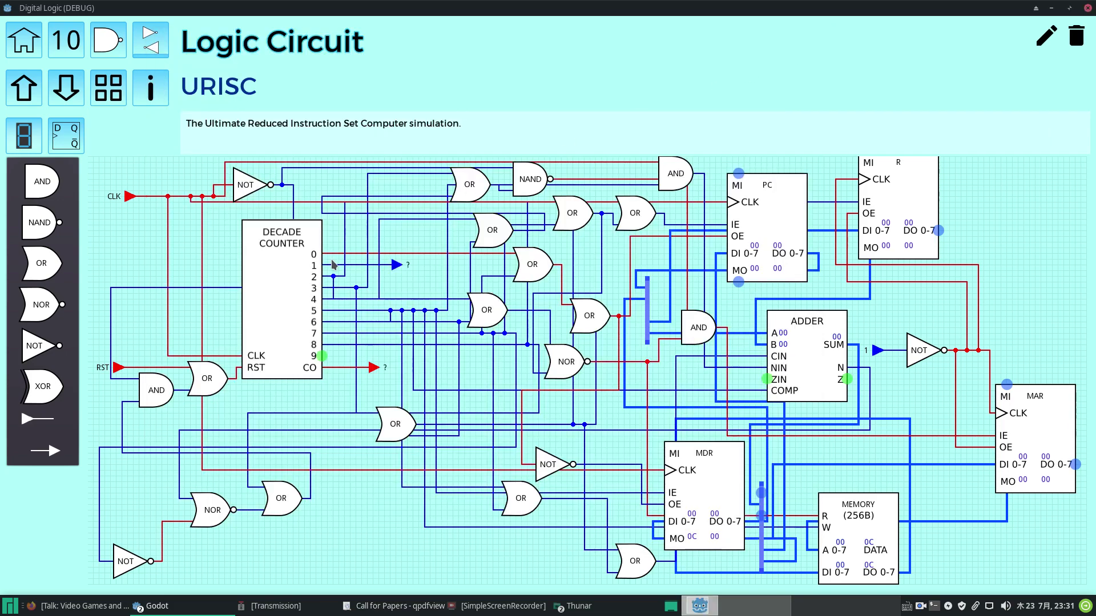
- Select the DECADE COUNTER block to trace its wiring, then bring the URISC paper back up
click(305, 327)
click(317, 231)
click(166, 608)
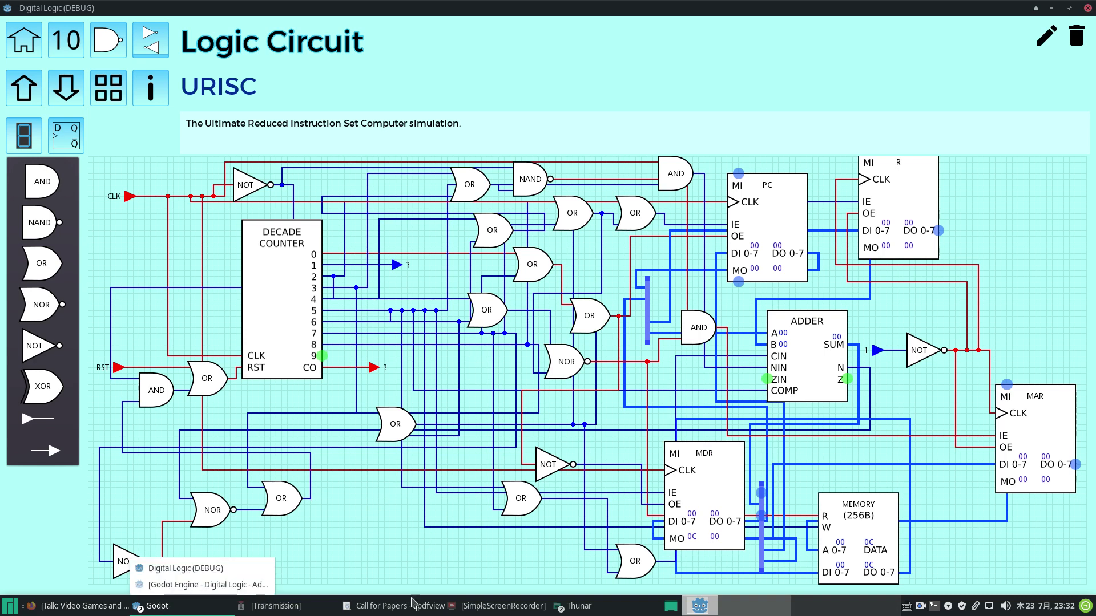
click(381, 608)
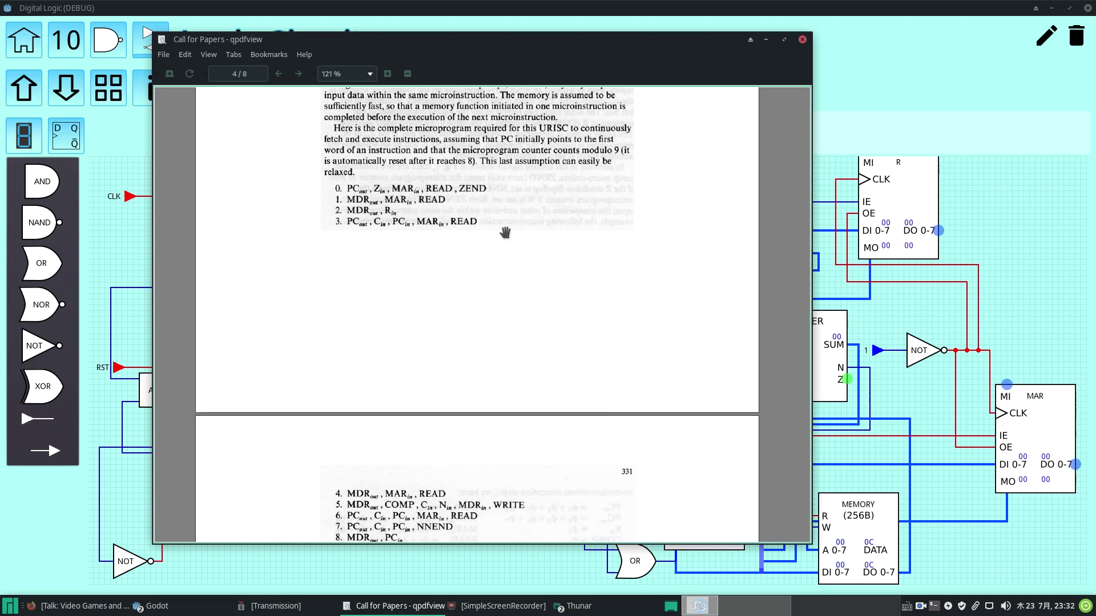
- Glance over the paper, then bring the URISC circuit window back to the front
scroll(662, 271, up, 10)
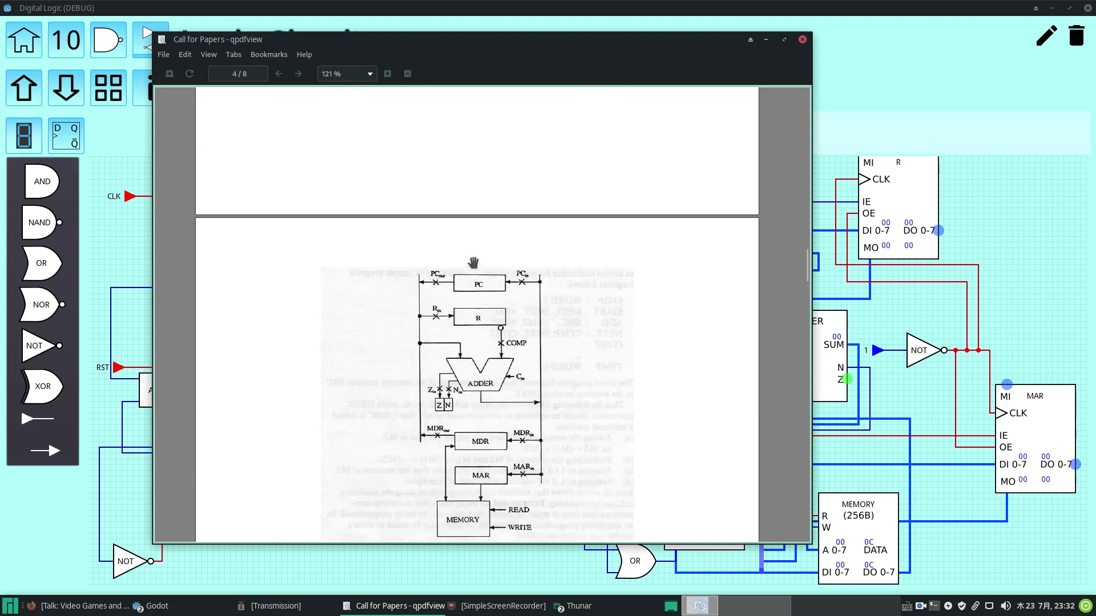
scroll(523, 310, down, 5)
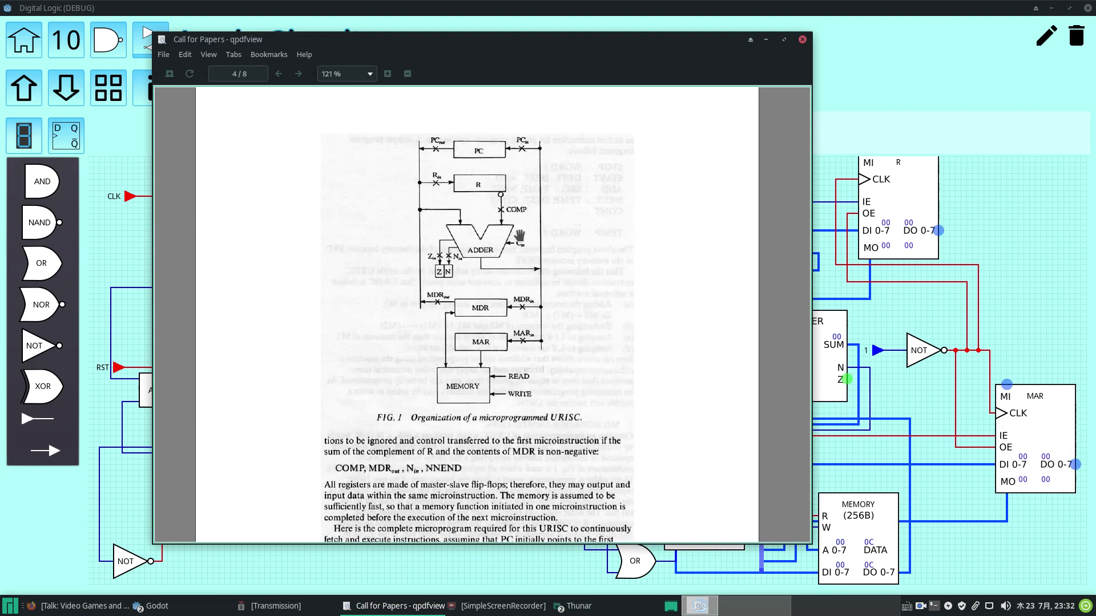
scroll(522, 223, up, 3)
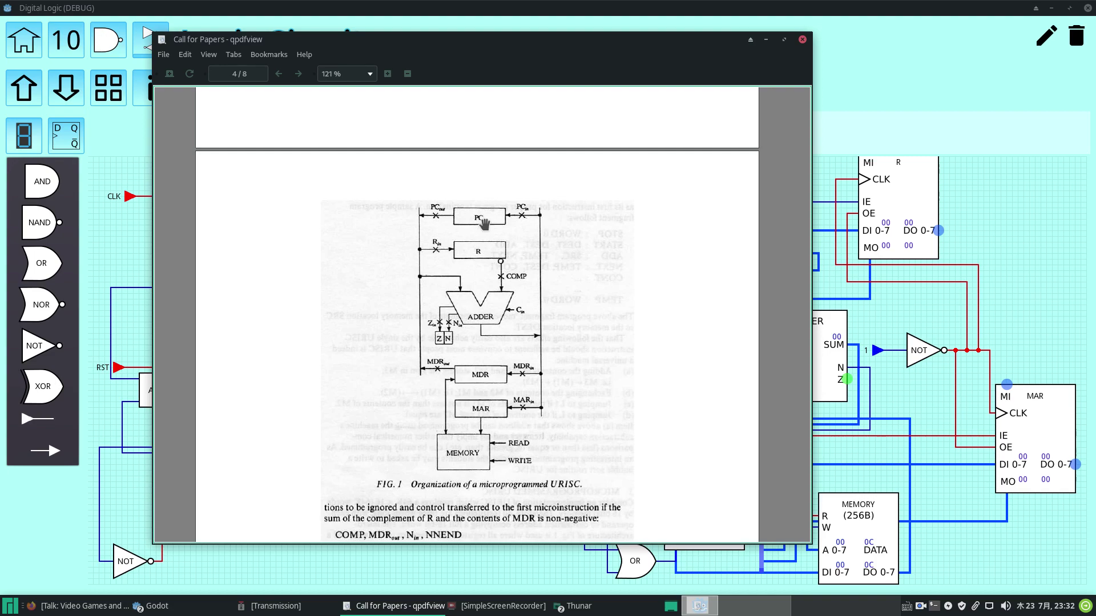
click(999, 252)
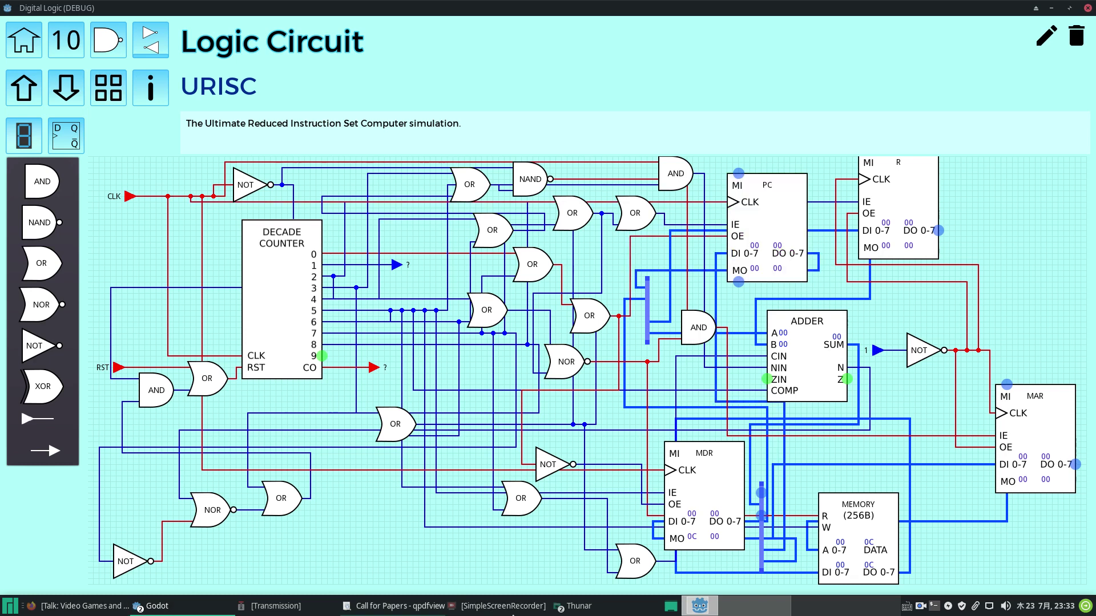
- Bring the paper back and scroll below Fig. 1 to microprogram steps 0–3
click(417, 606)
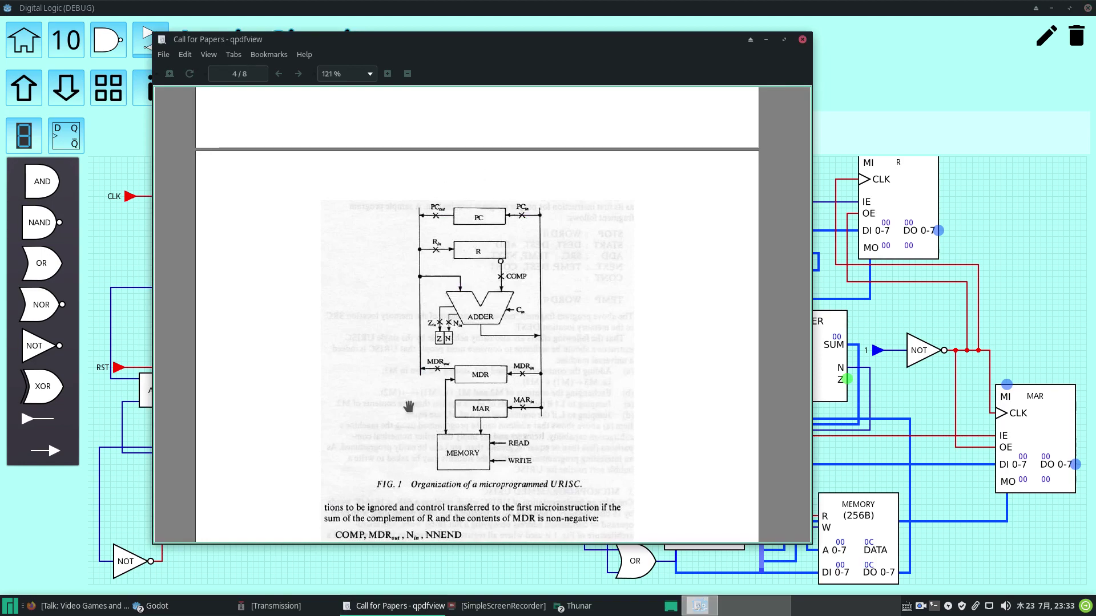
scroll(585, 250, down, 4)
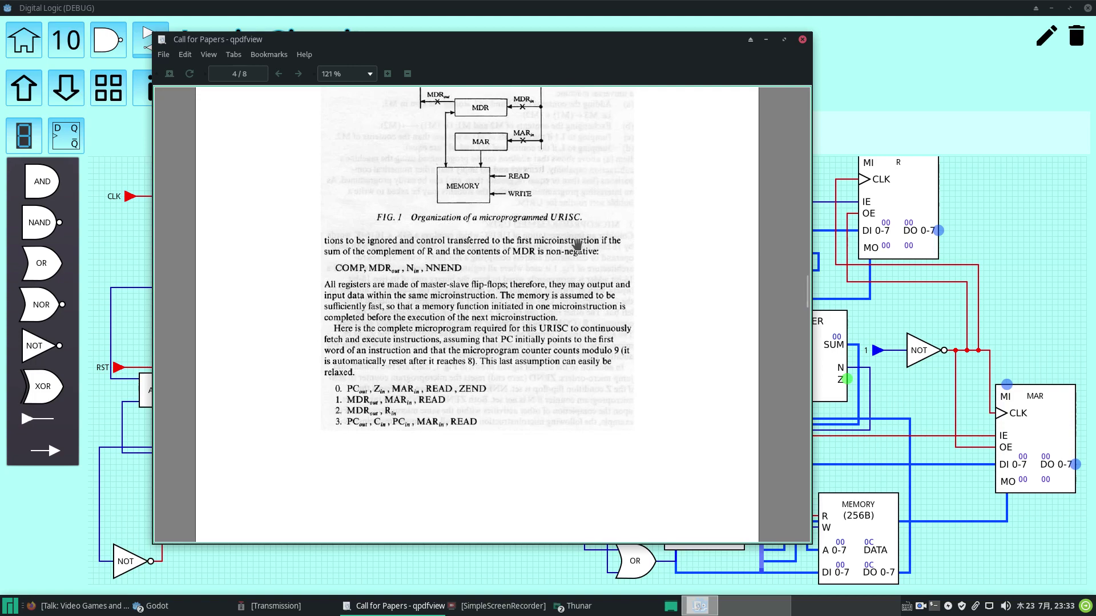
scroll(524, 308, down, 3)
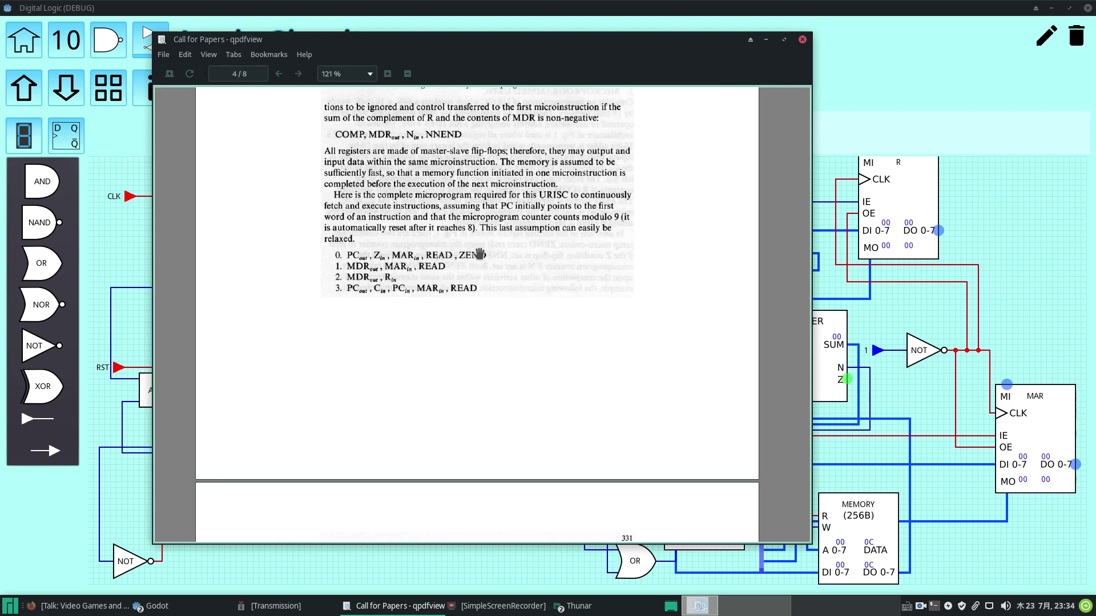
- Read microprogram steps 0–8 across pages 4–5, then return to the URISC circuit
scroll(474, 256, down, 2)
scroll(469, 257, down, 4)
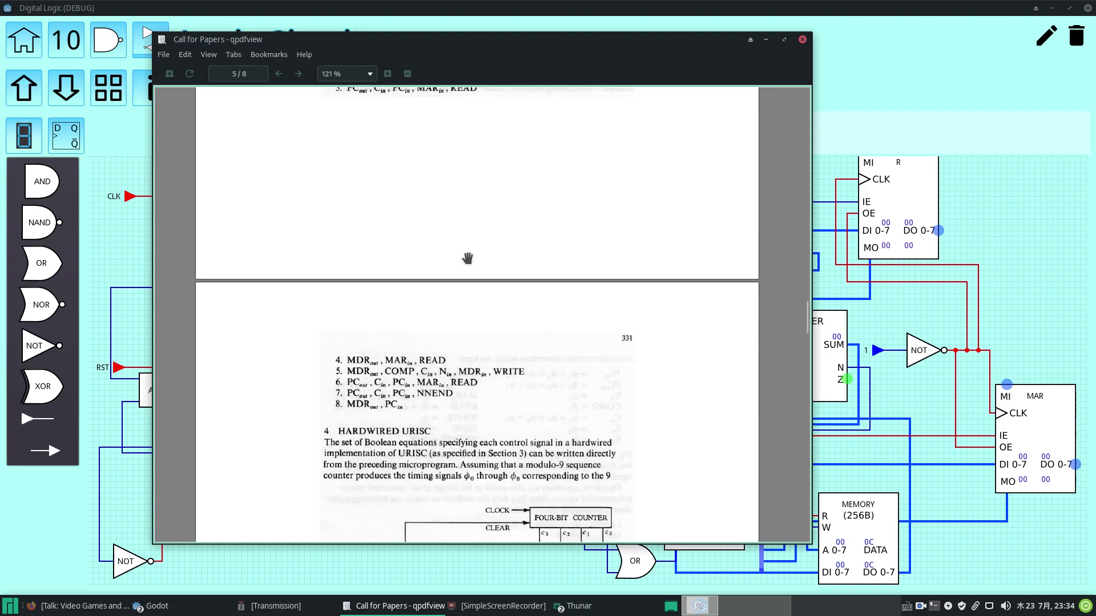
scroll(467, 259, down, 2)
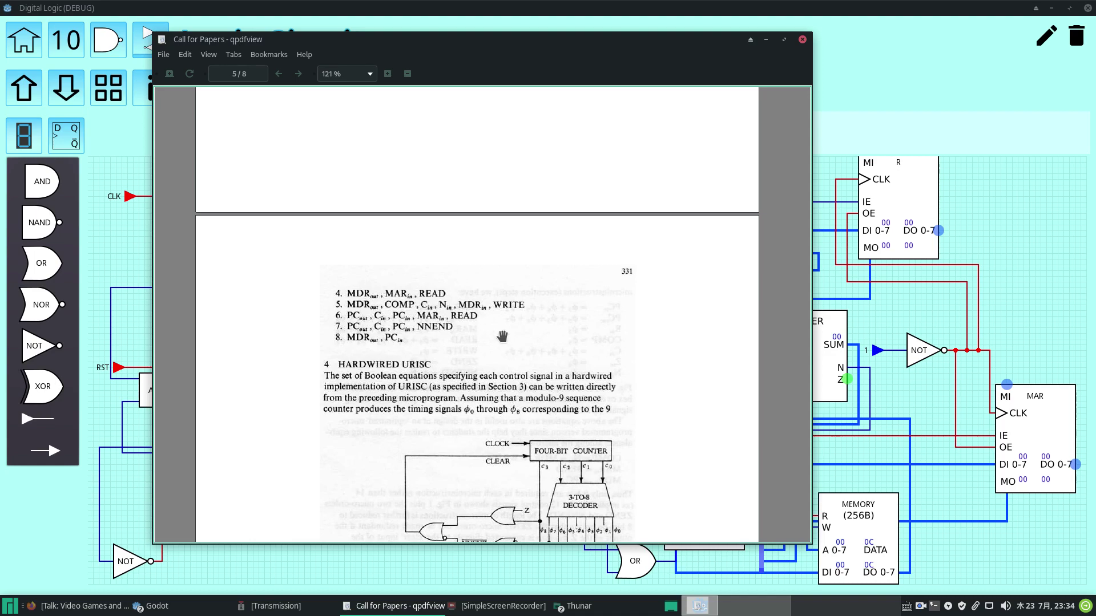
scroll(499, 335, up, 5)
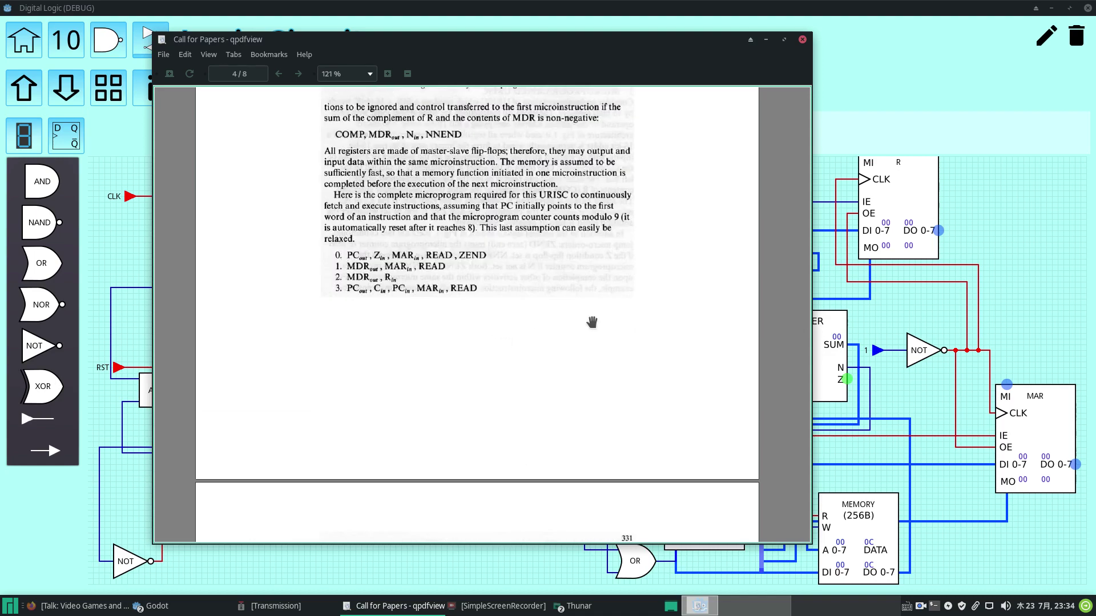
scroll(474, 290, down, 2)
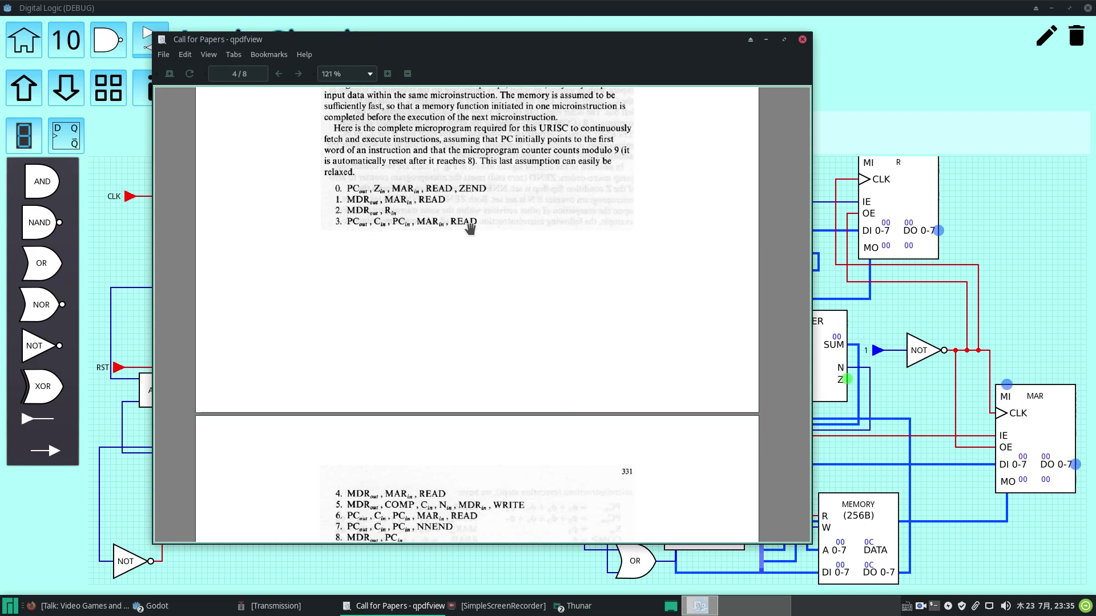
click(1004, 264)
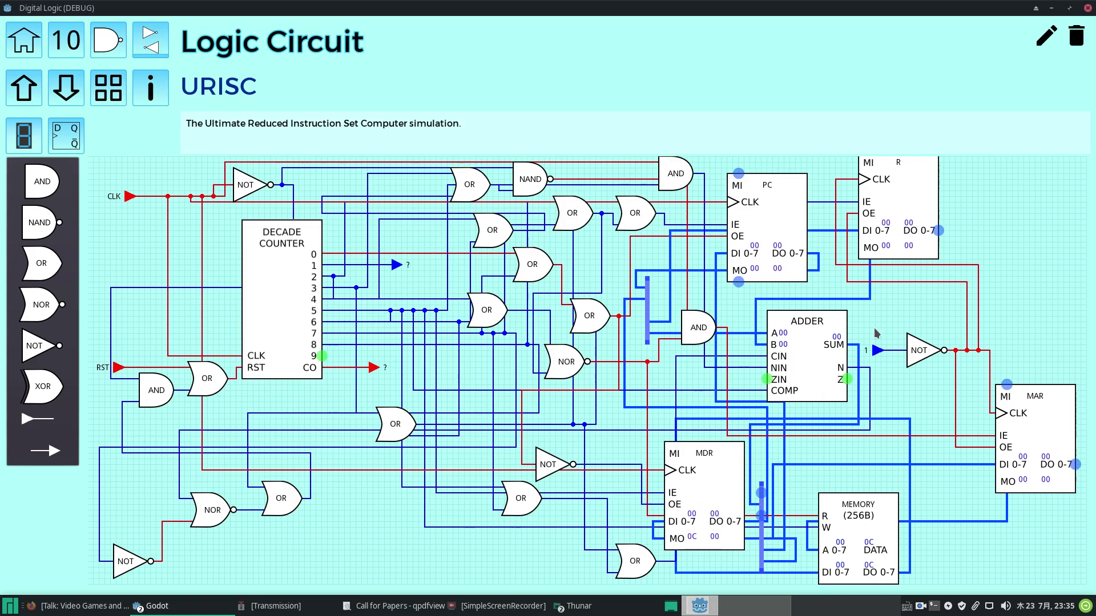
click(764, 221)
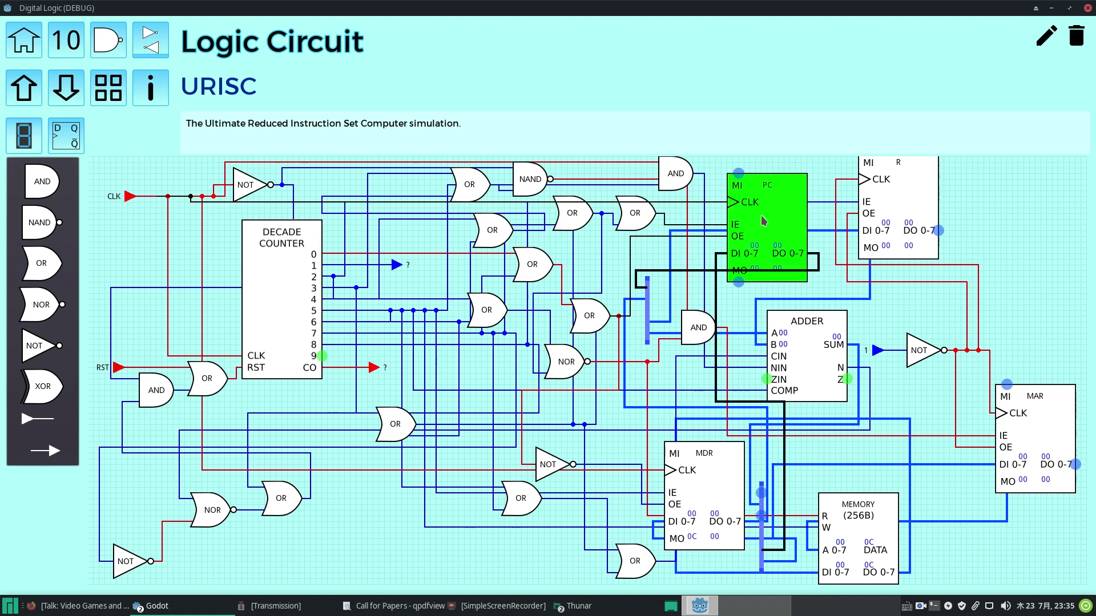
click(775, 220)
click(775, 220)
click(776, 220)
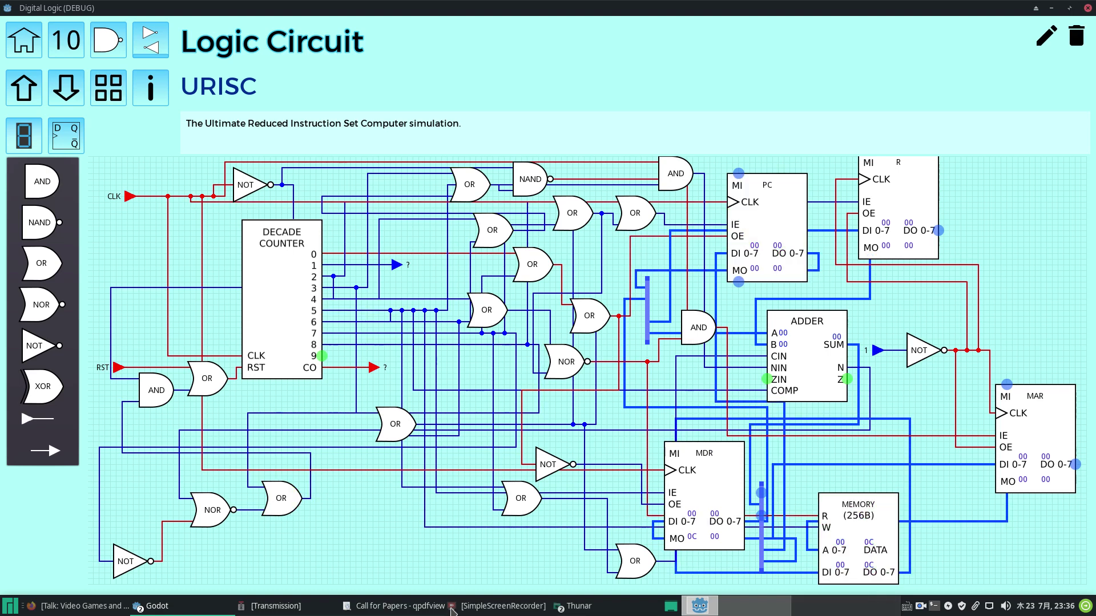
click(413, 613)
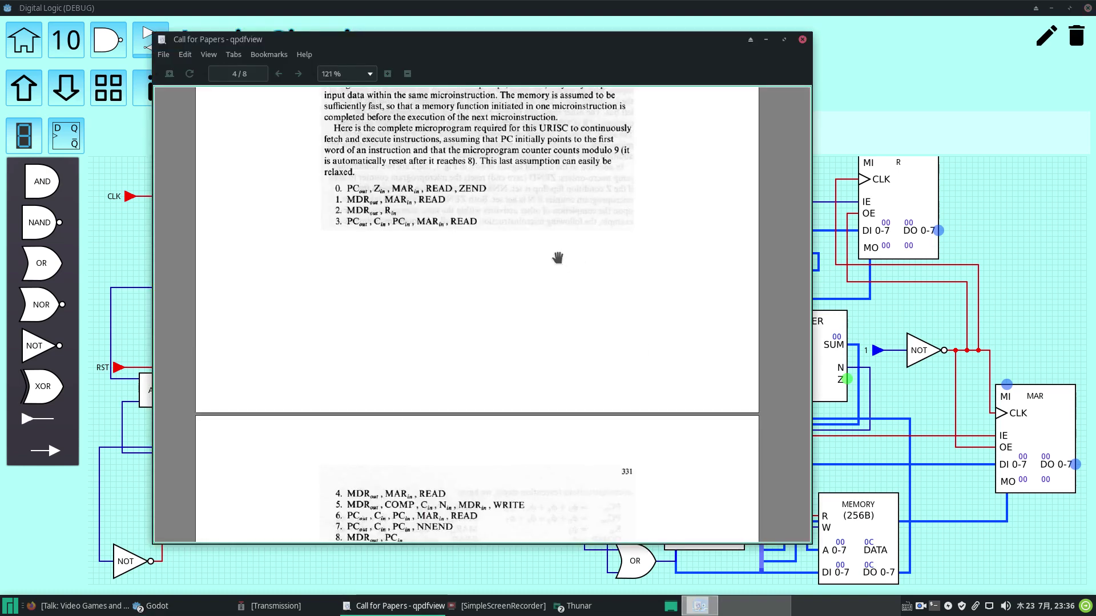
- Scroll page 5's '4 HARDWIRED URISC' section to the Fig. 2 controller diagram, then return to the circuit
scroll(382, 202, down, 3)
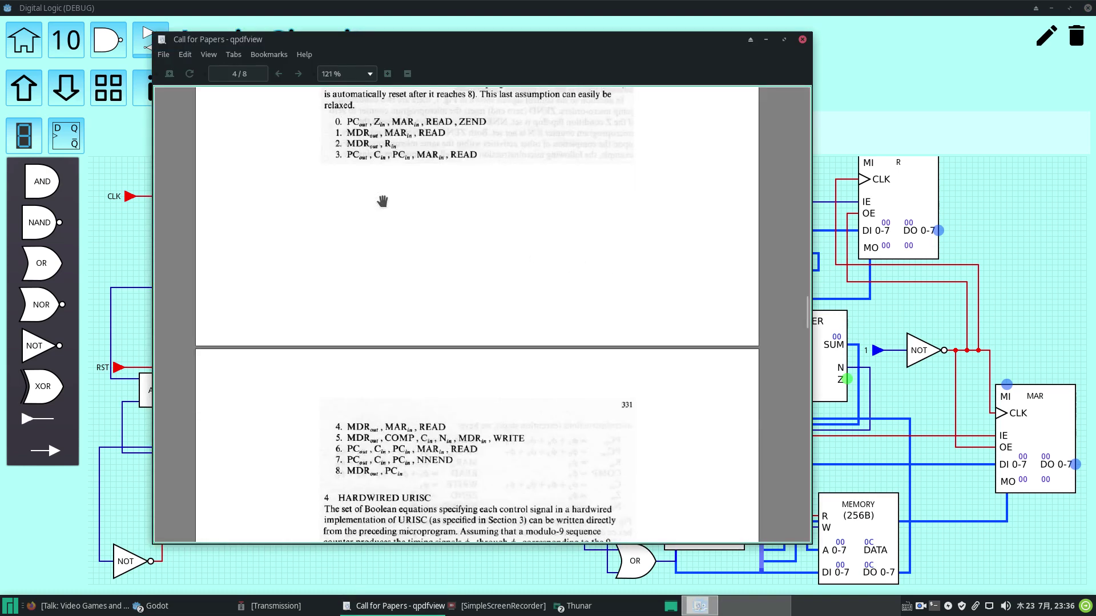
scroll(382, 196, up, 6)
scroll(383, 195, down, 4)
scroll(382, 195, down, 9)
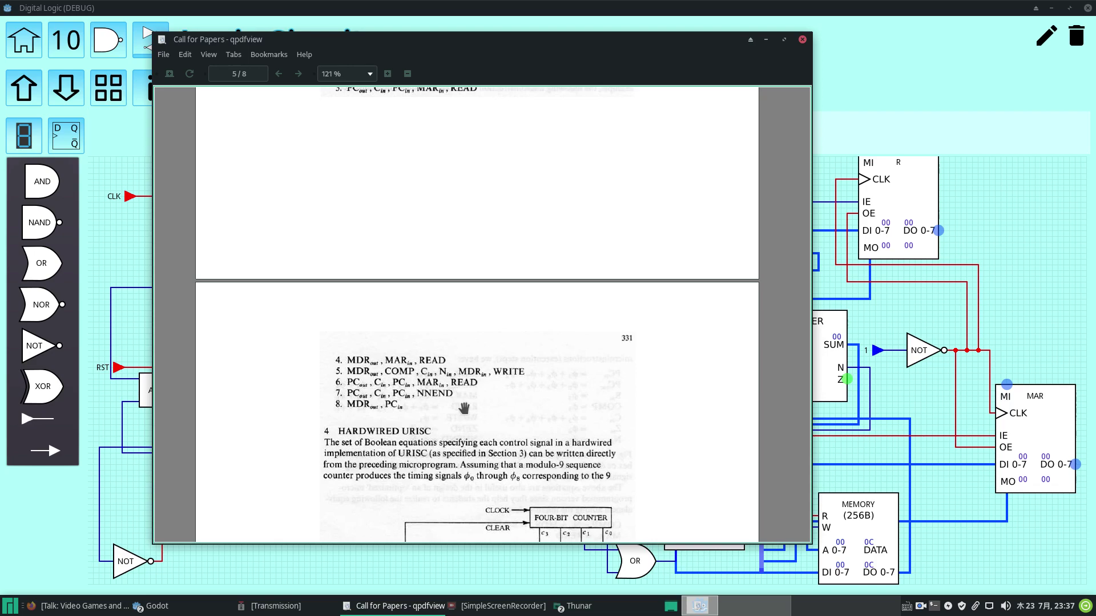
scroll(571, 398, down, 5)
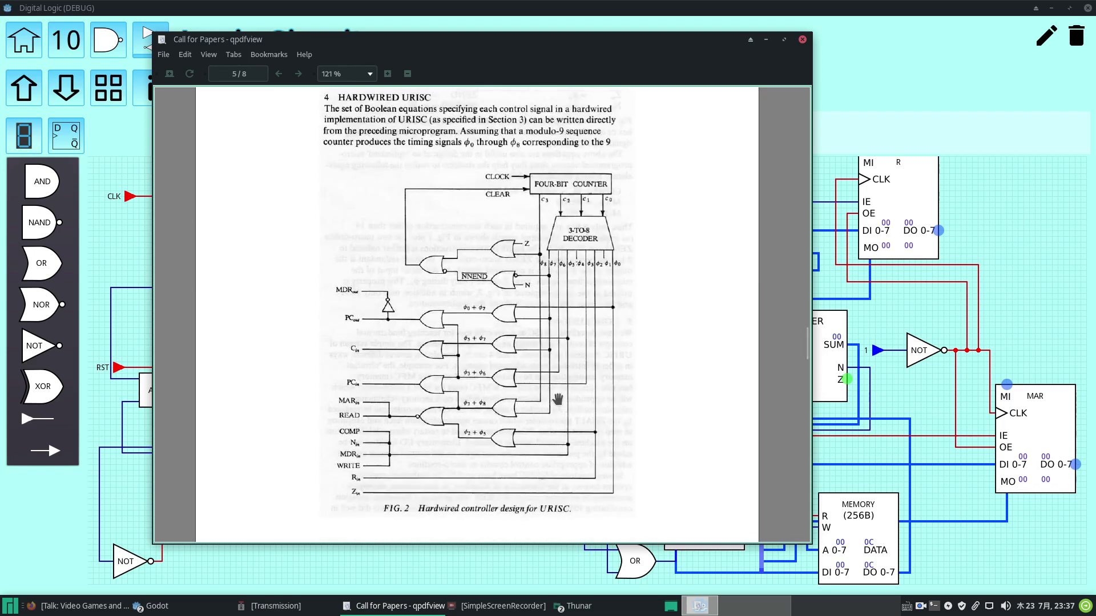
scroll(558, 398, up, 3)
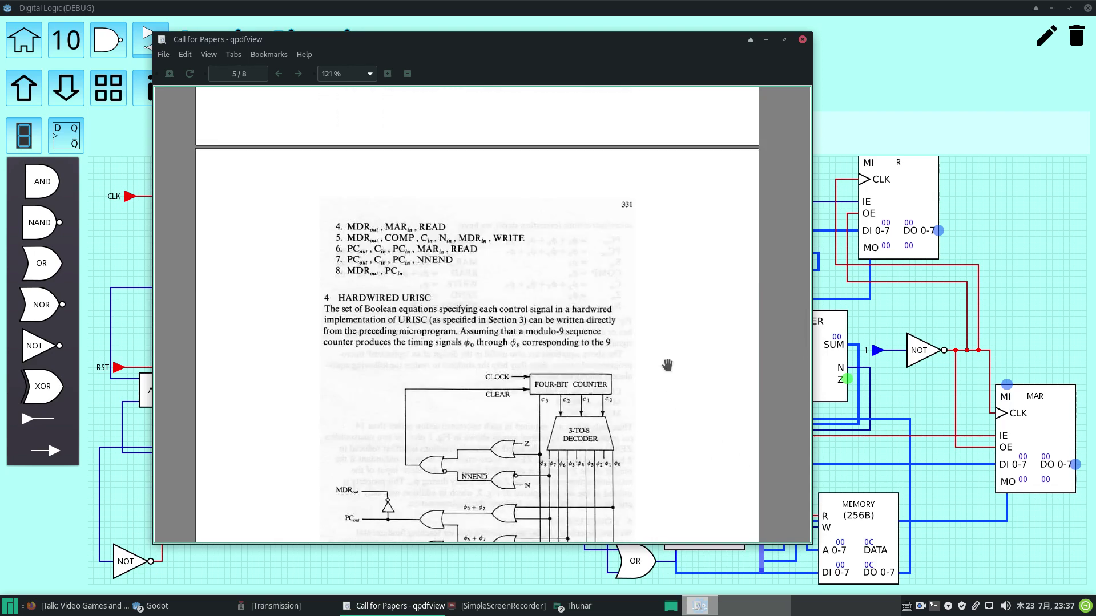
scroll(666, 366, down, 1)
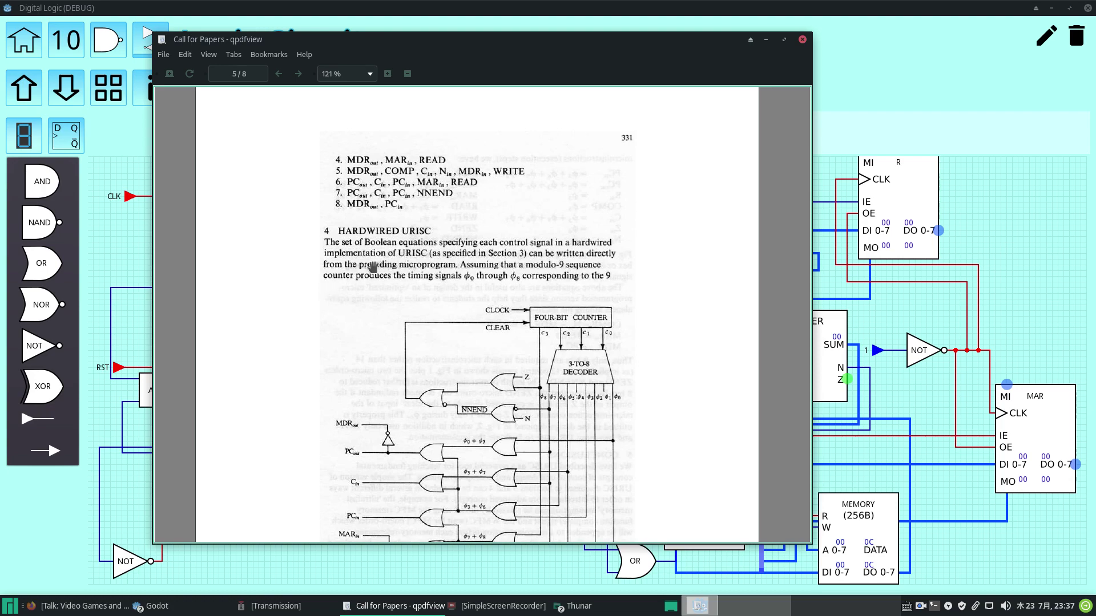
scroll(425, 288, down, 2)
scroll(416, 293, up, 1)
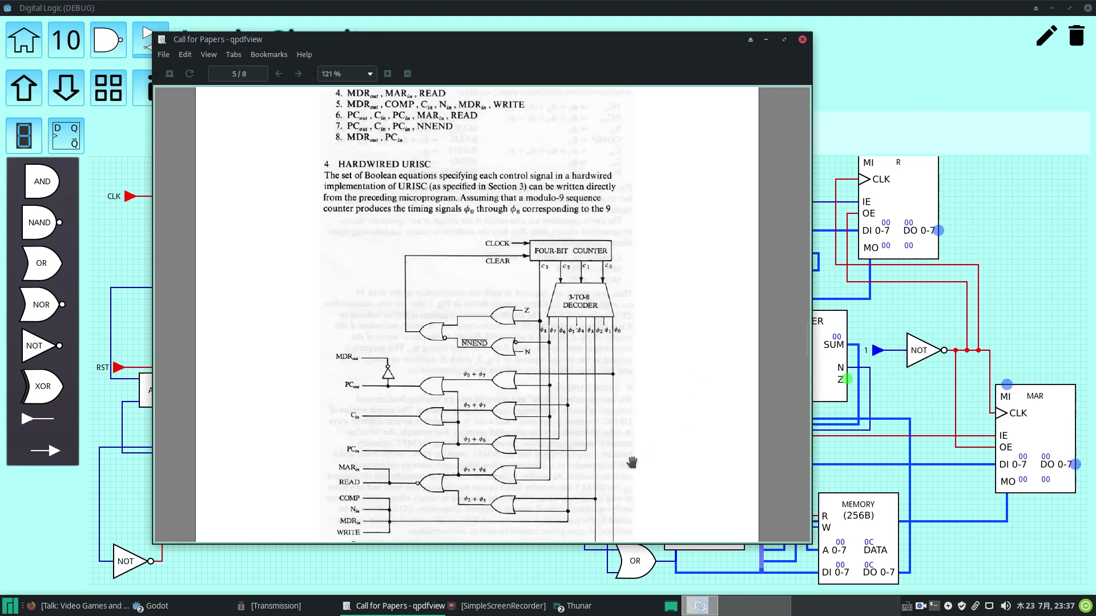
scroll(539, 353, down, 1)
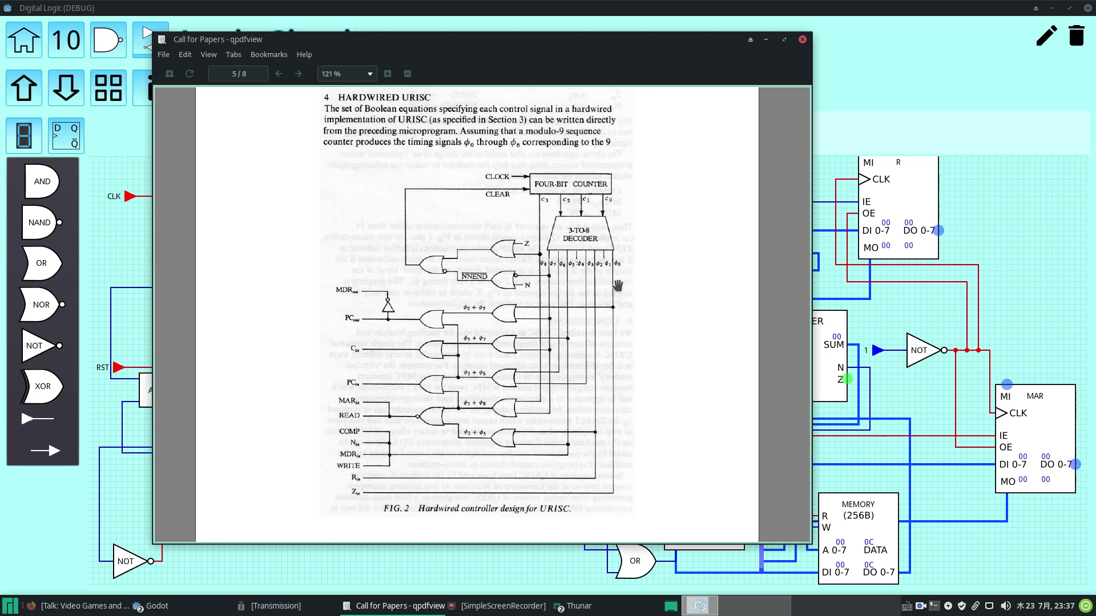
scroll(658, 309, down, 1)
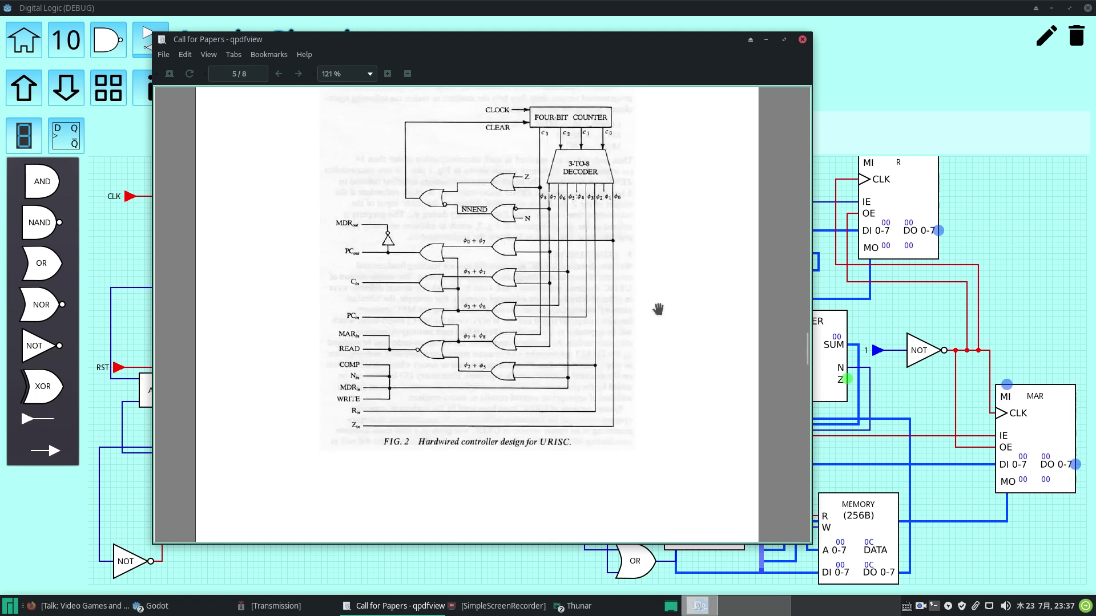
scroll(653, 301, up, 1)
scroll(619, 313, down, 1)
click(995, 234)
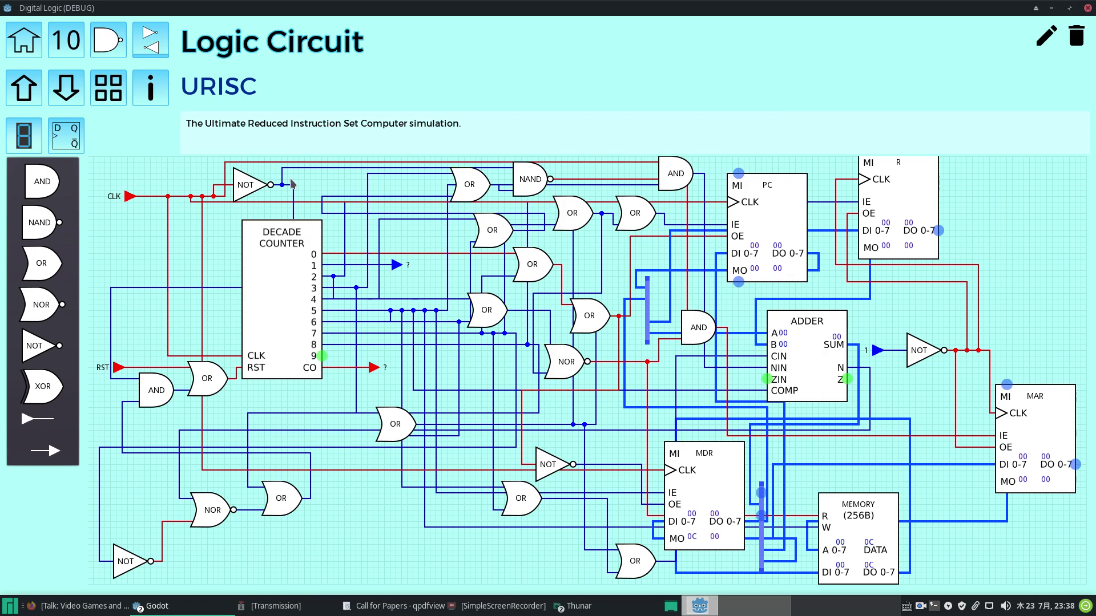
- Pulse the CLK input low and high three times to step the URISC circuit
click(129, 196)
click(128, 198)
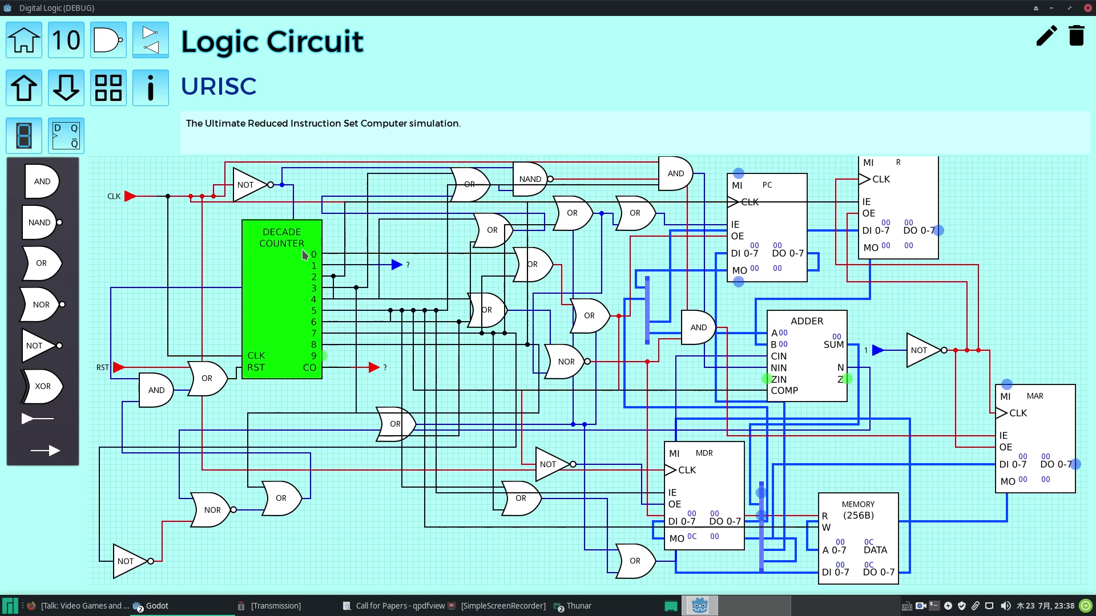
click(133, 200)
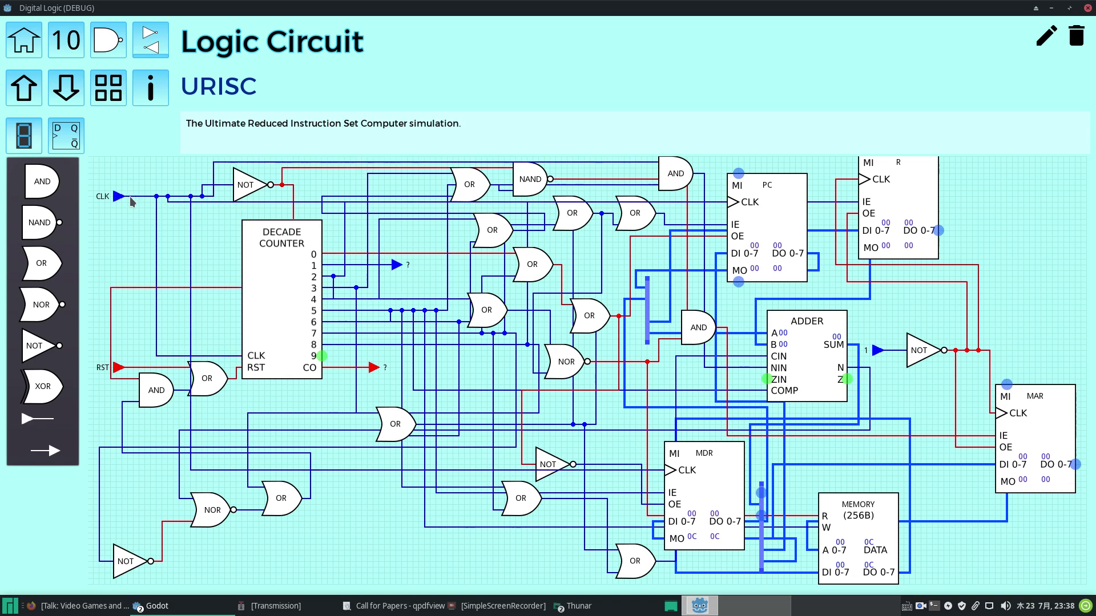
click(122, 200)
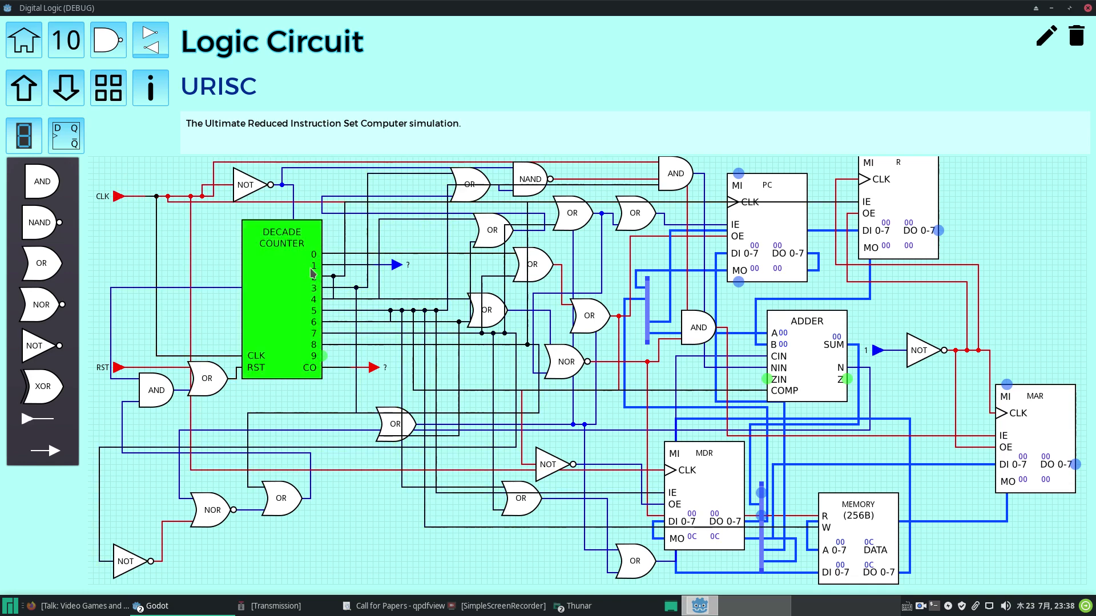
click(119, 197)
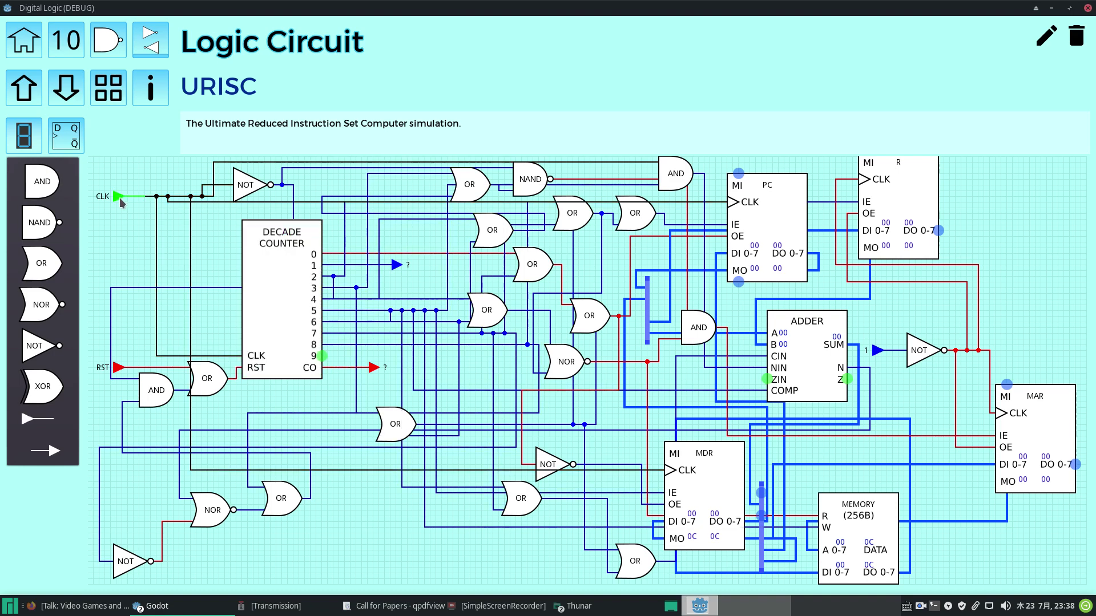
click(119, 197)
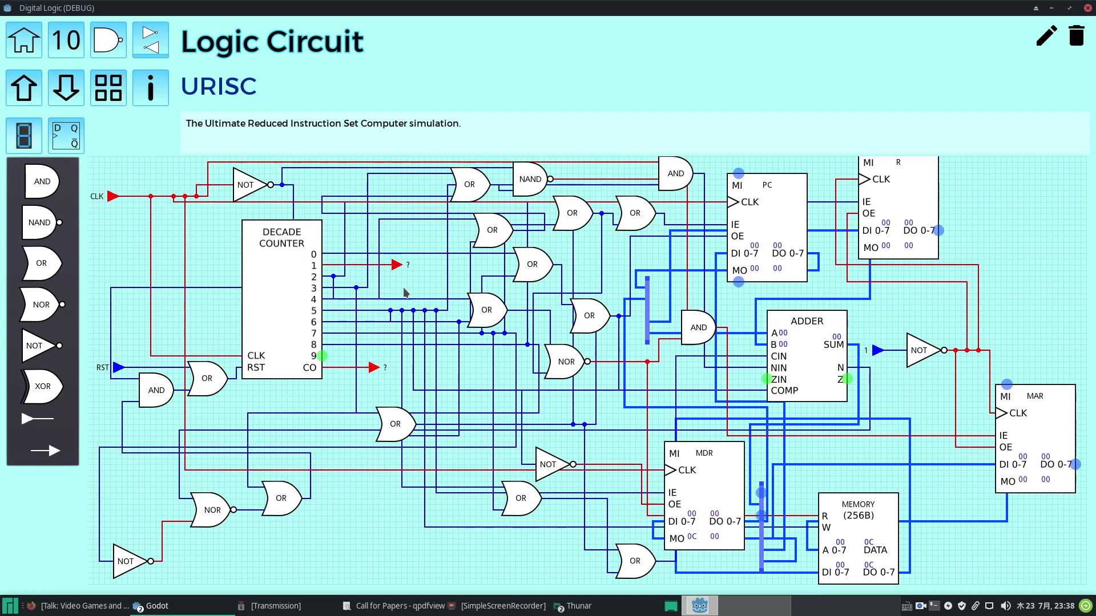
- Pulse the clock twice more so PC and MAR hold 01 and memory reads 0C
click(114, 197)
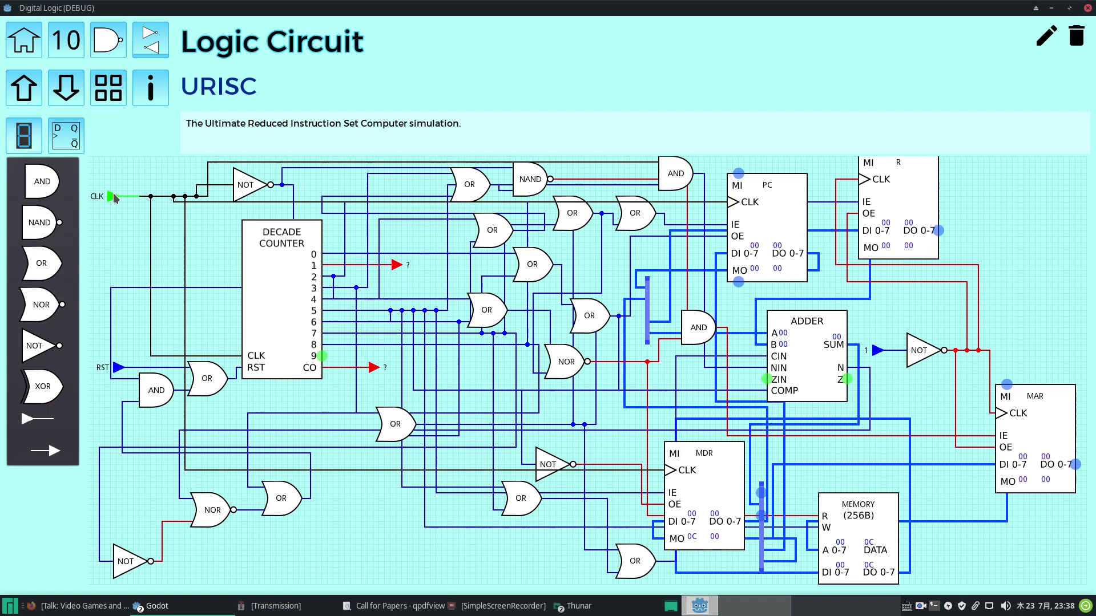
click(112, 197)
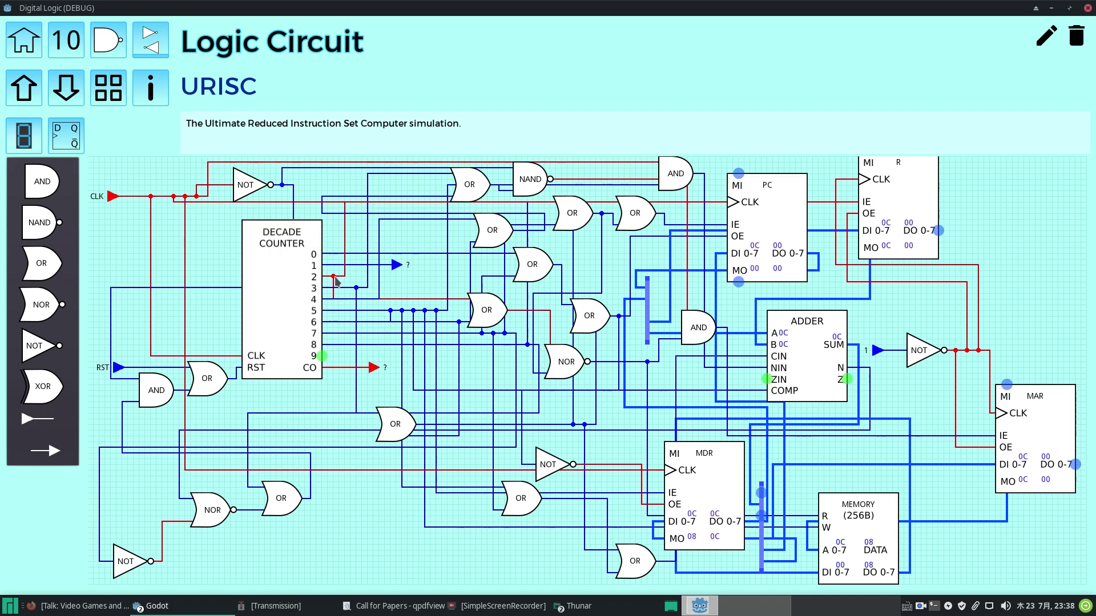
click(113, 197)
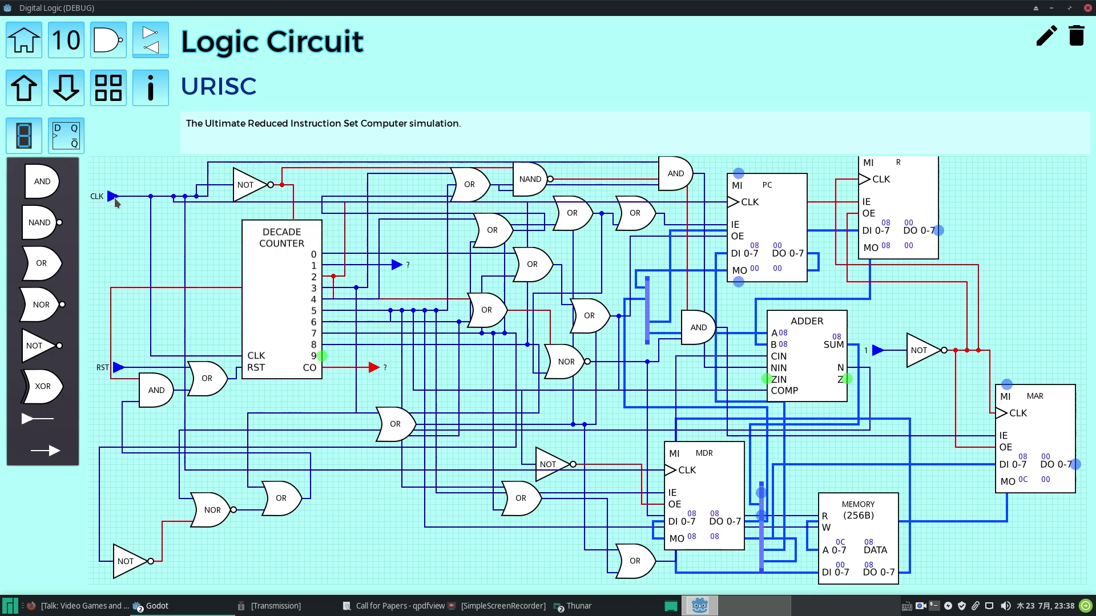
click(114, 197)
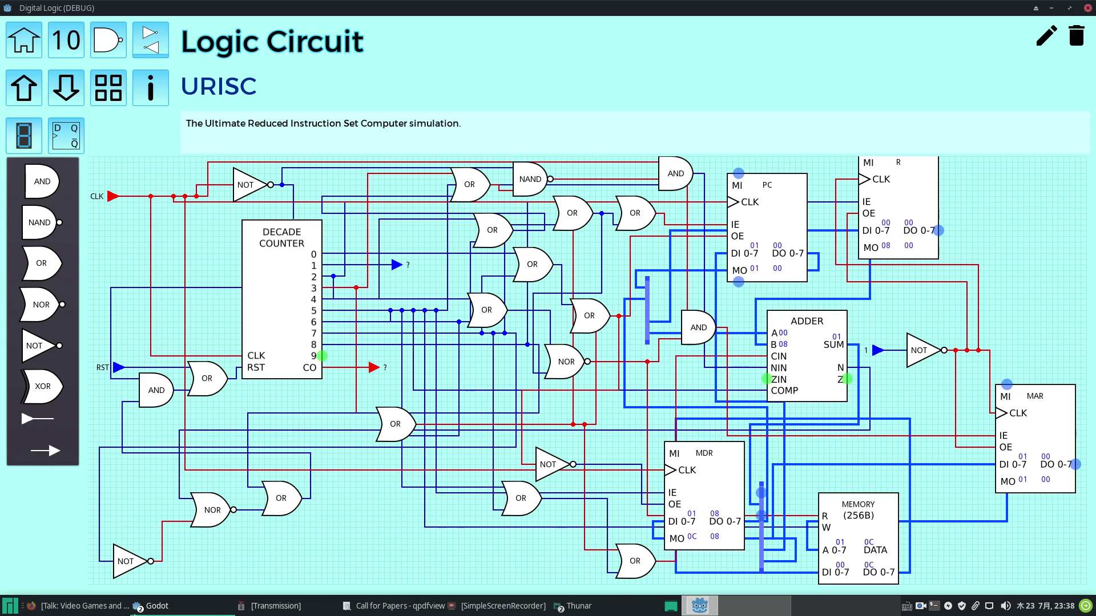
click(163, 611)
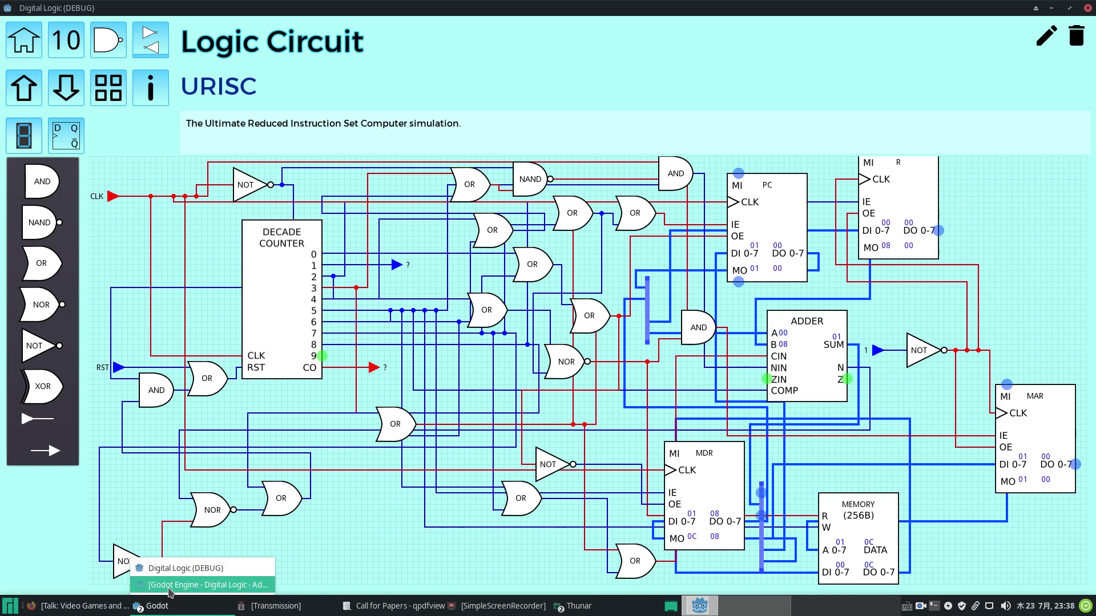
- Open Adder.gd from the Adder node and scroll through update_output, set_hex and _on_Timer_timeout
click(171, 585)
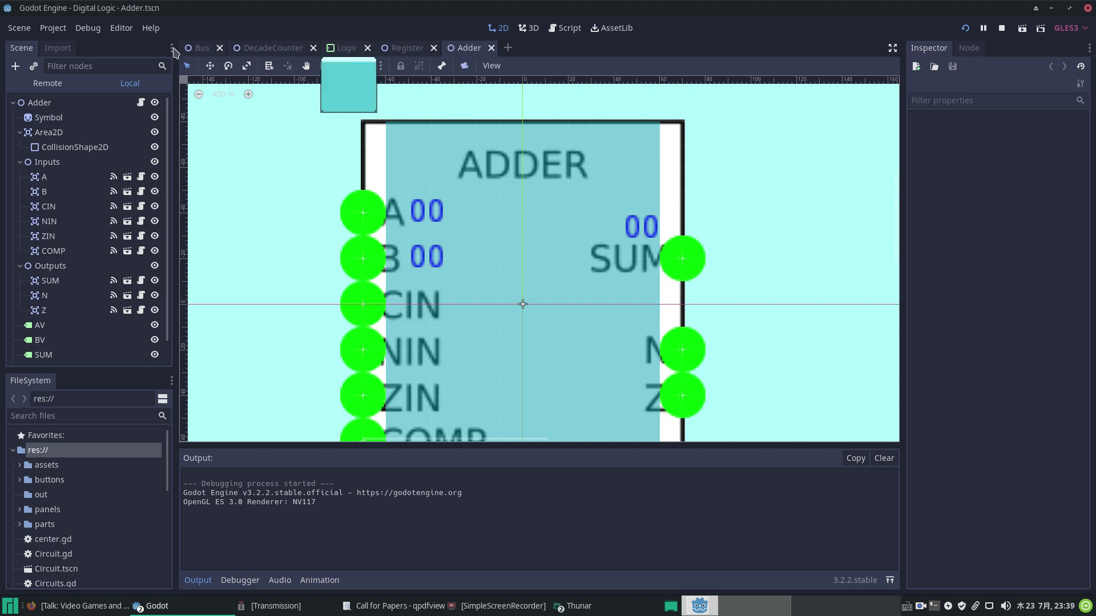
scroll(73, 336, down, 1)
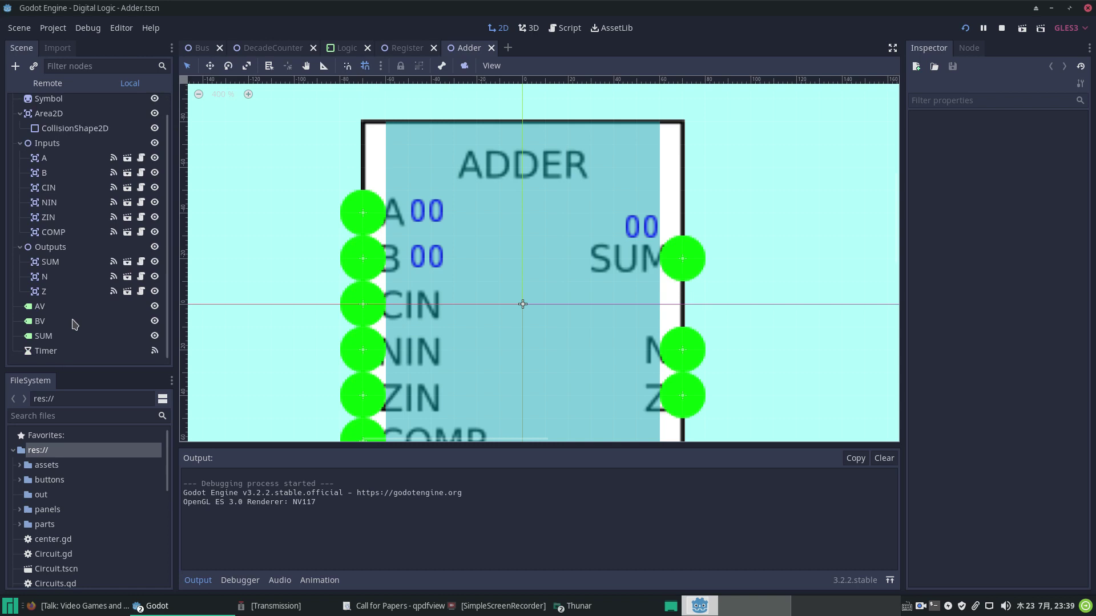
scroll(73, 324, up, 1)
mouse_move(337, 41)
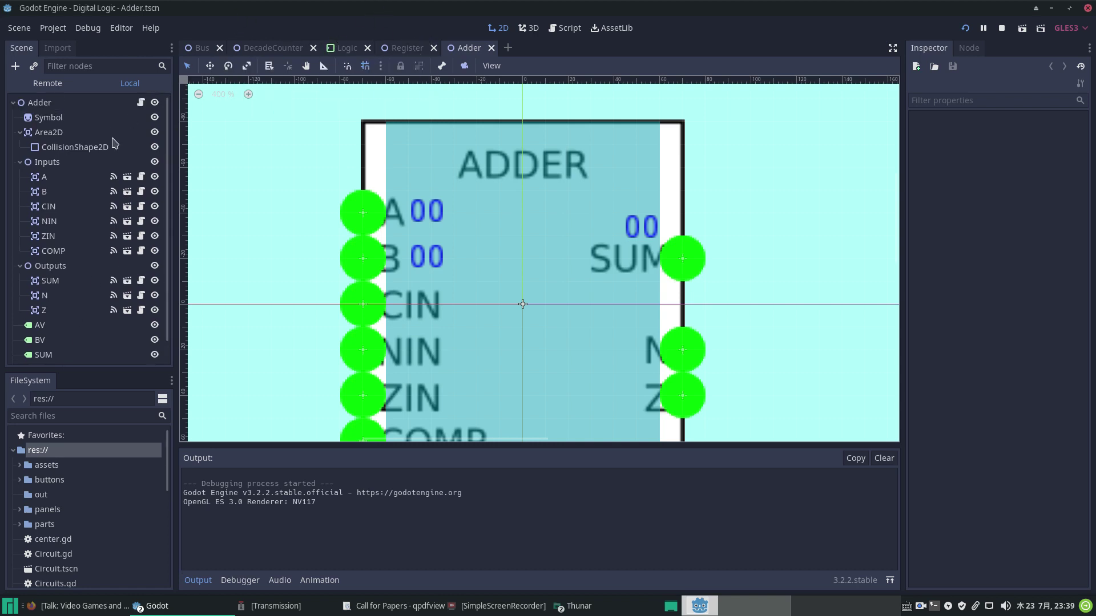
click(142, 102)
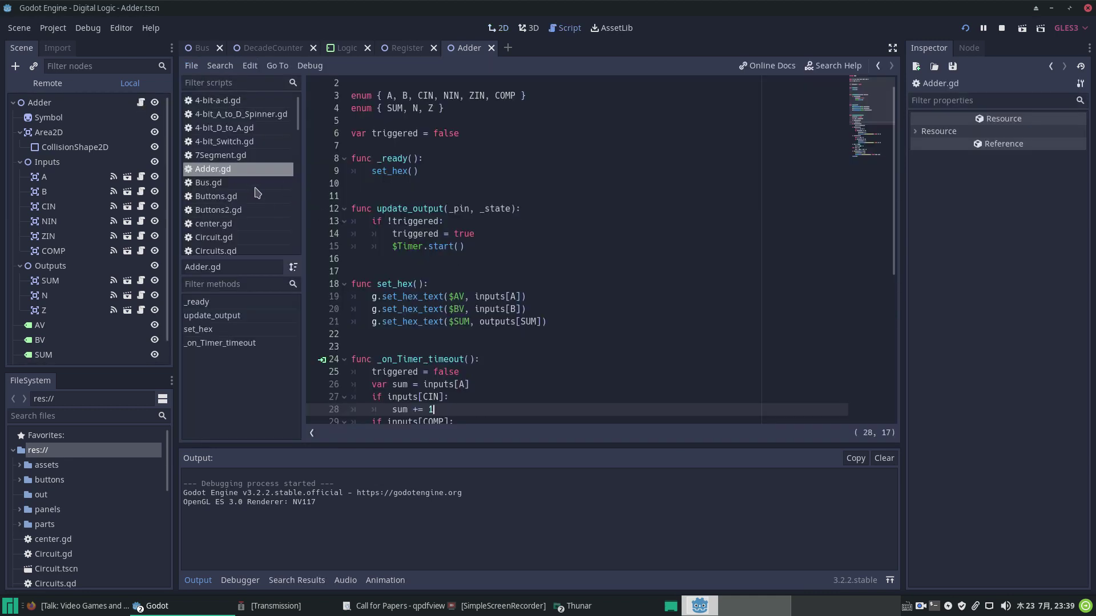
scroll(255, 188, down, 2)
scroll(255, 179, down, 4)
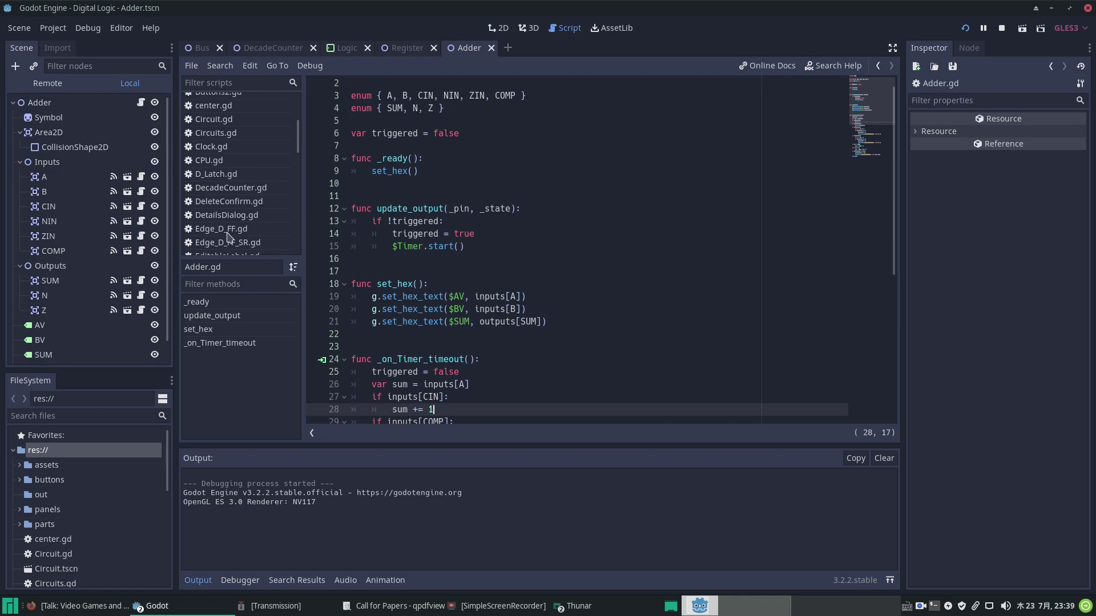
scroll(227, 235, down, 7)
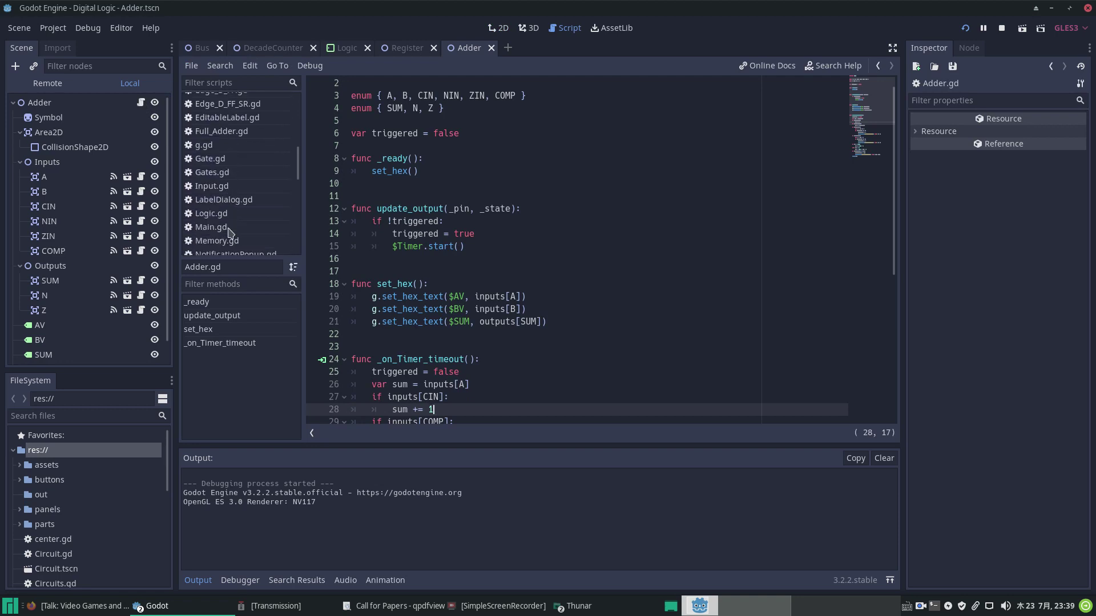
- Open Memory.gd and highlight the prog list [12,12,3,11,10,6,10,12,9,3,6,7,8] on line 17
click(224, 222)
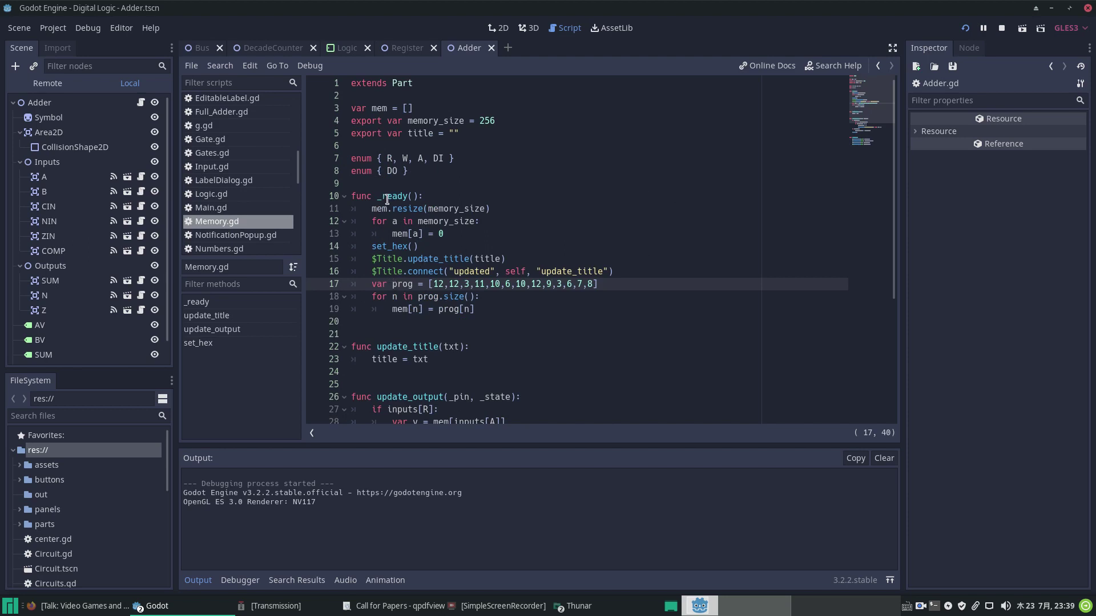
double_click(399, 285)
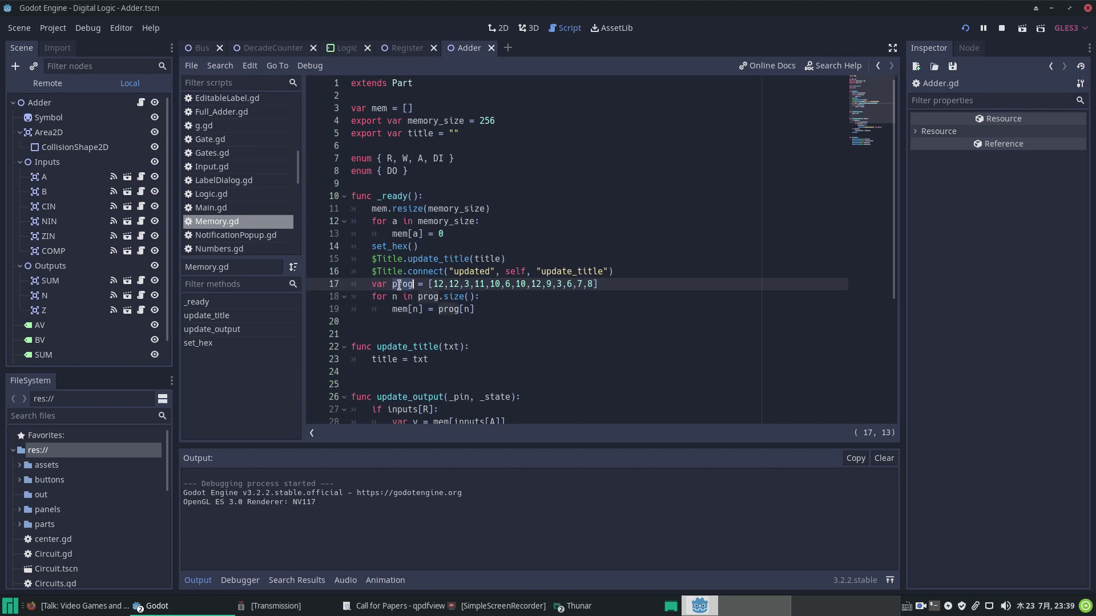
drag(433, 284, 592, 284)
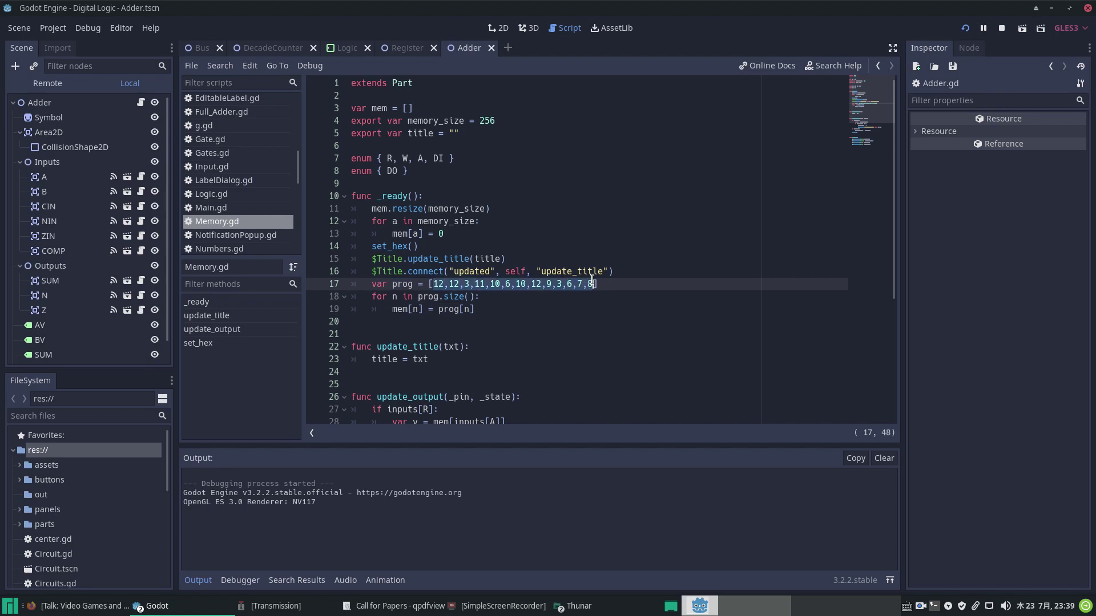
click(478, 311)
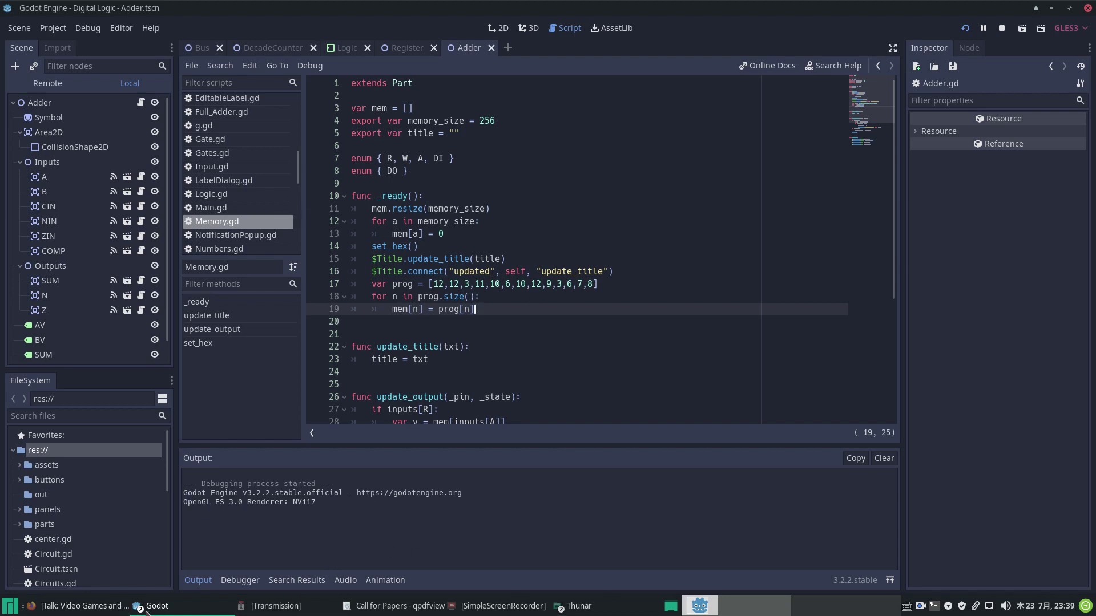
click(162, 613)
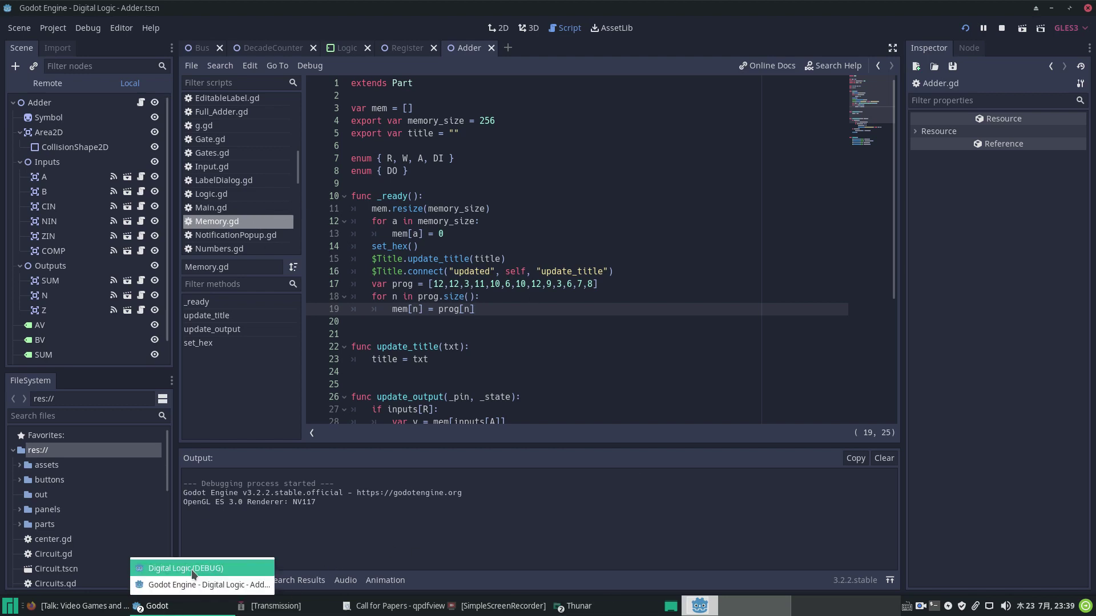
- Dismiss the Godot window list and restore SimpleScreenRecorder from the taskbar
click(567, 609)
click(472, 610)
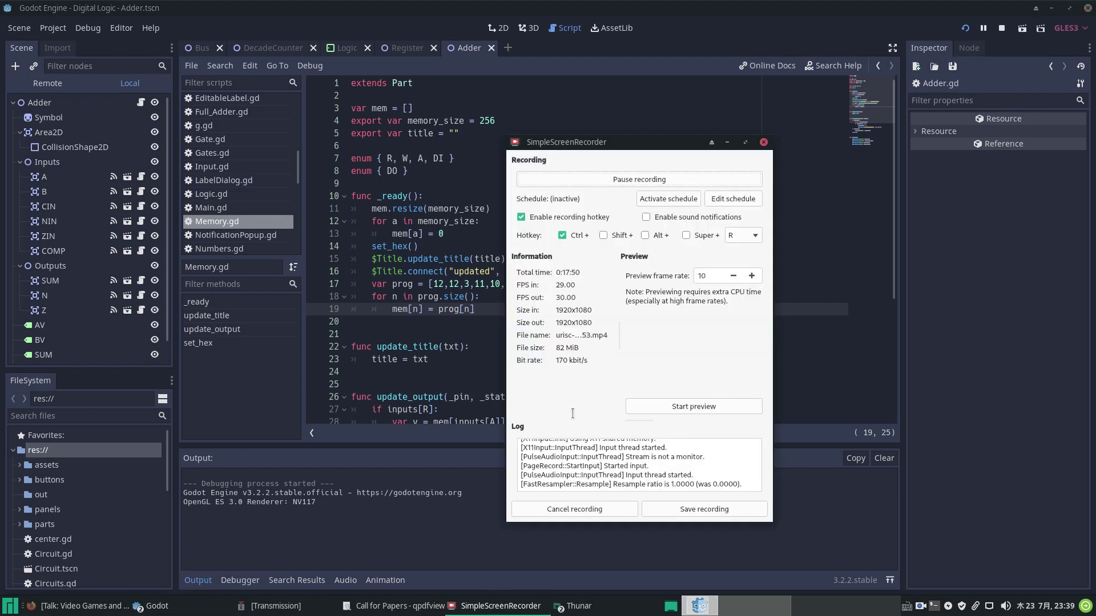